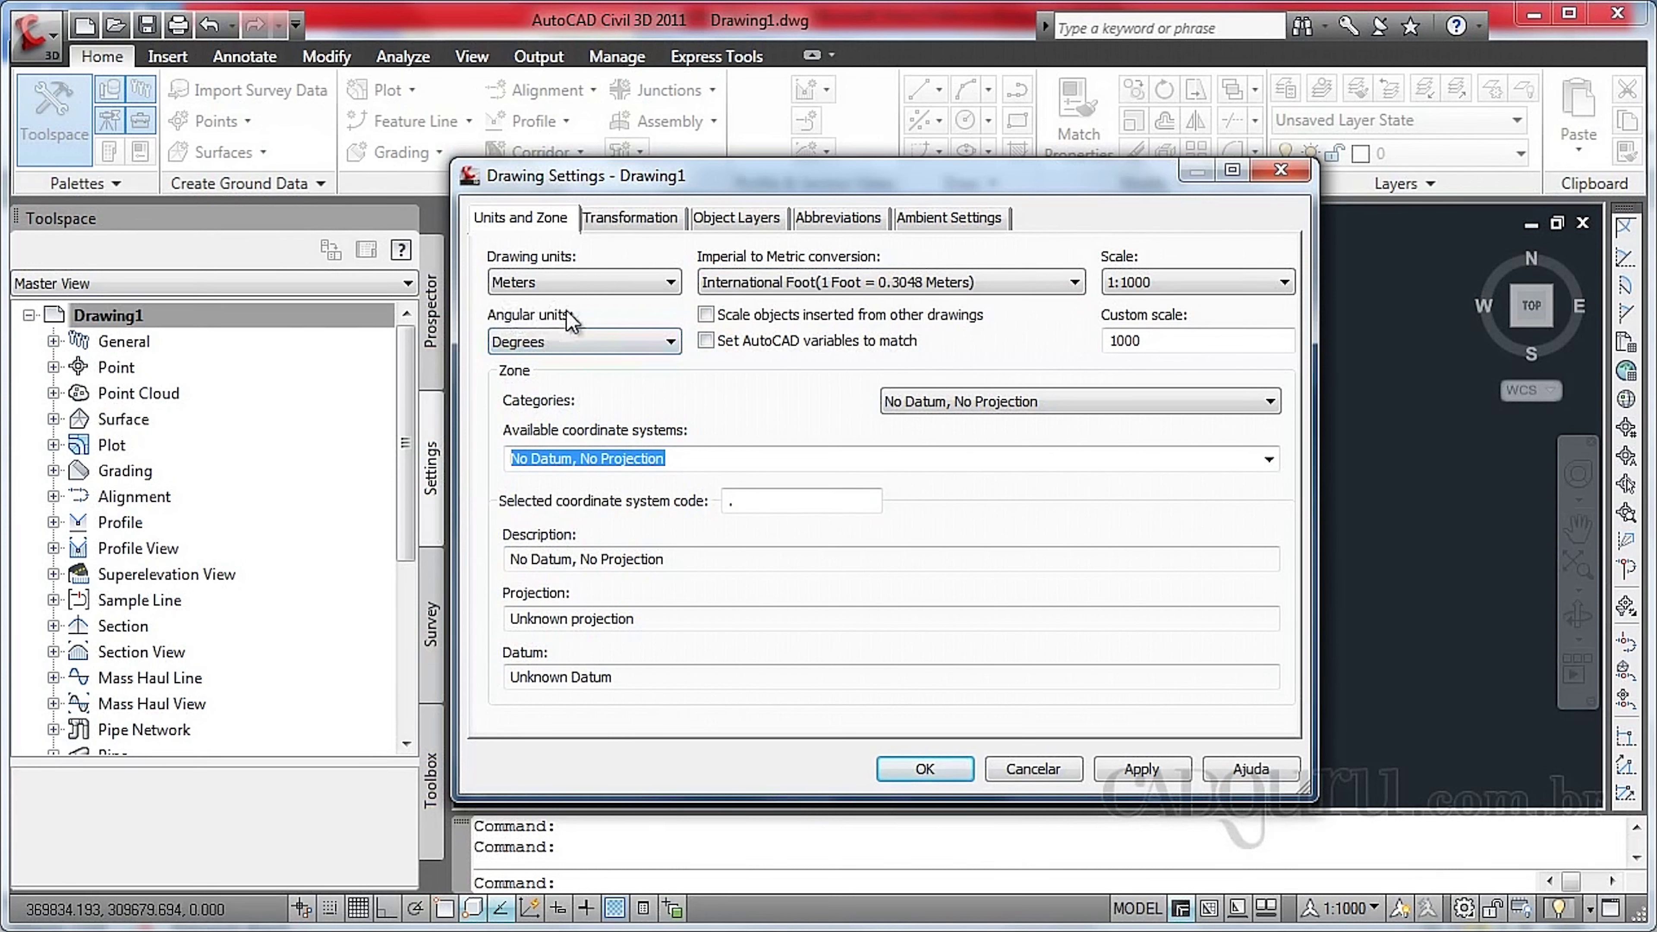
# - Choose Degrees as the drawing's angular unit and review the available drawing scales
pyautogui.click(660, 346)
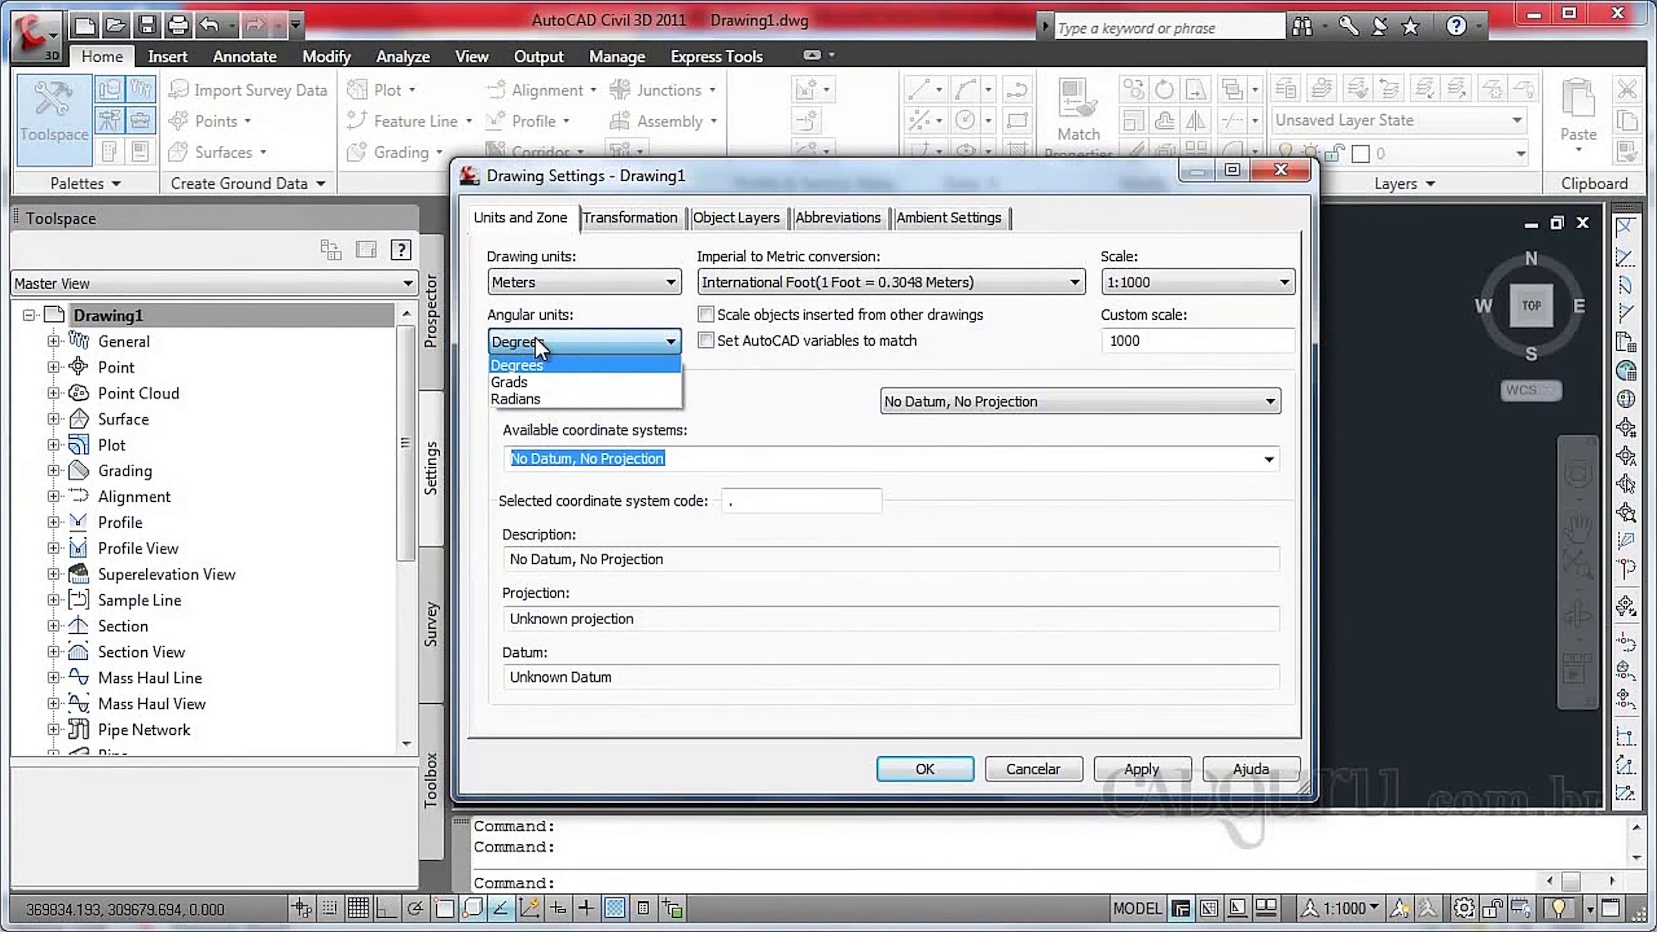
pyautogui.click(521, 365)
pyautogui.click(636, 340)
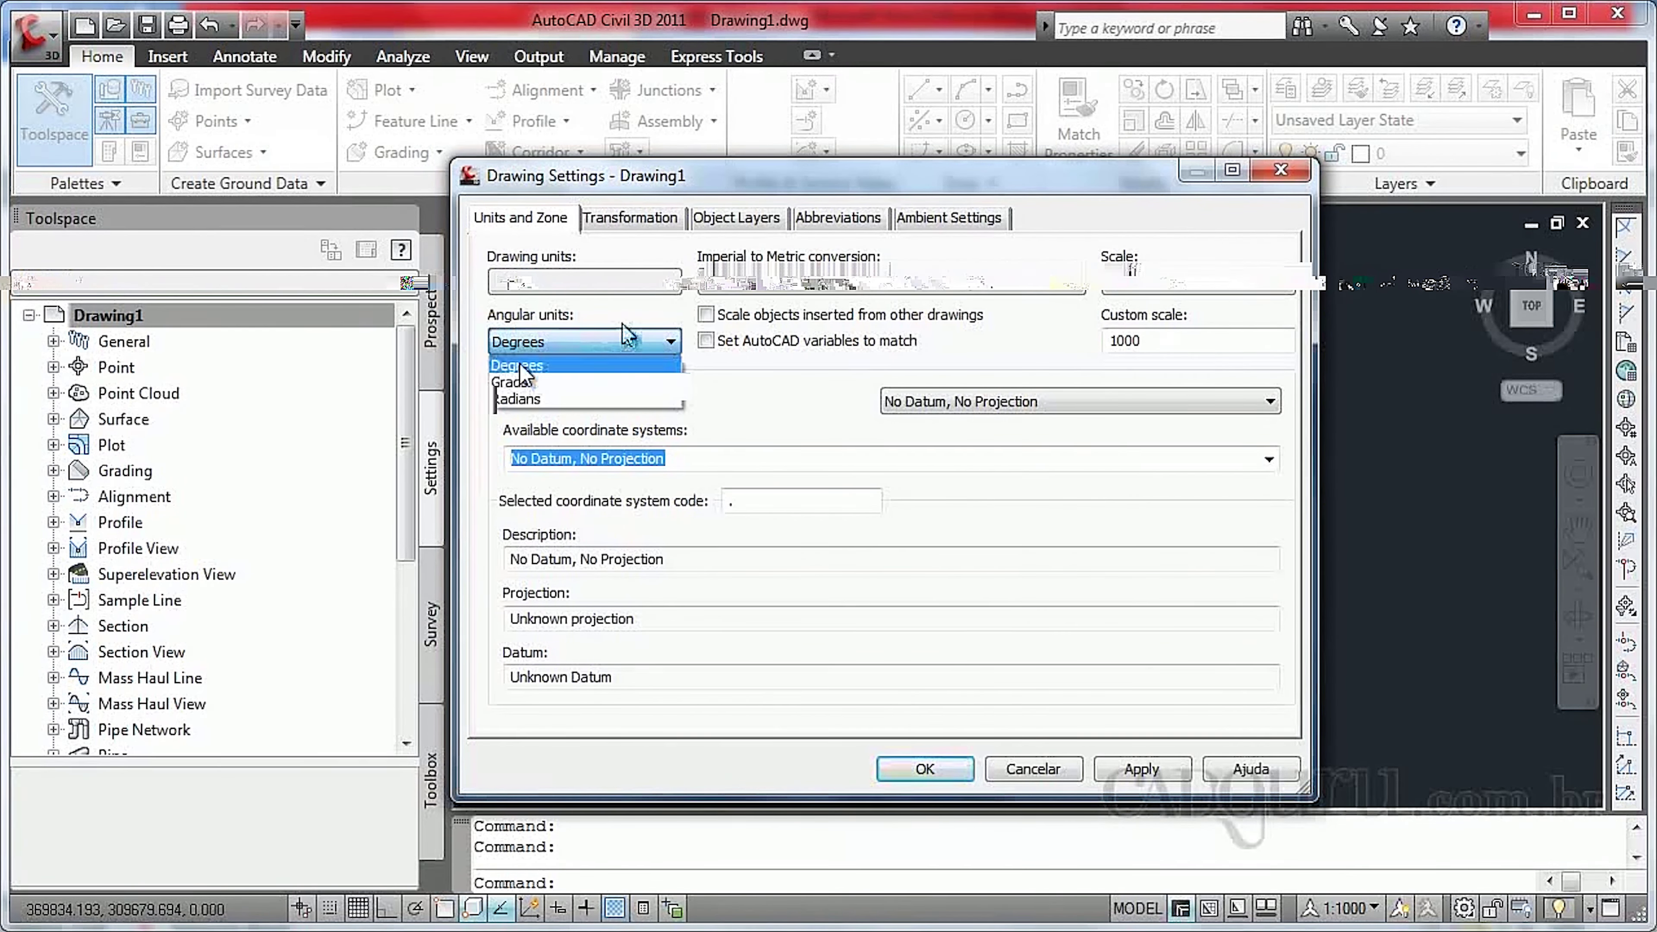
pyautogui.click(628, 336)
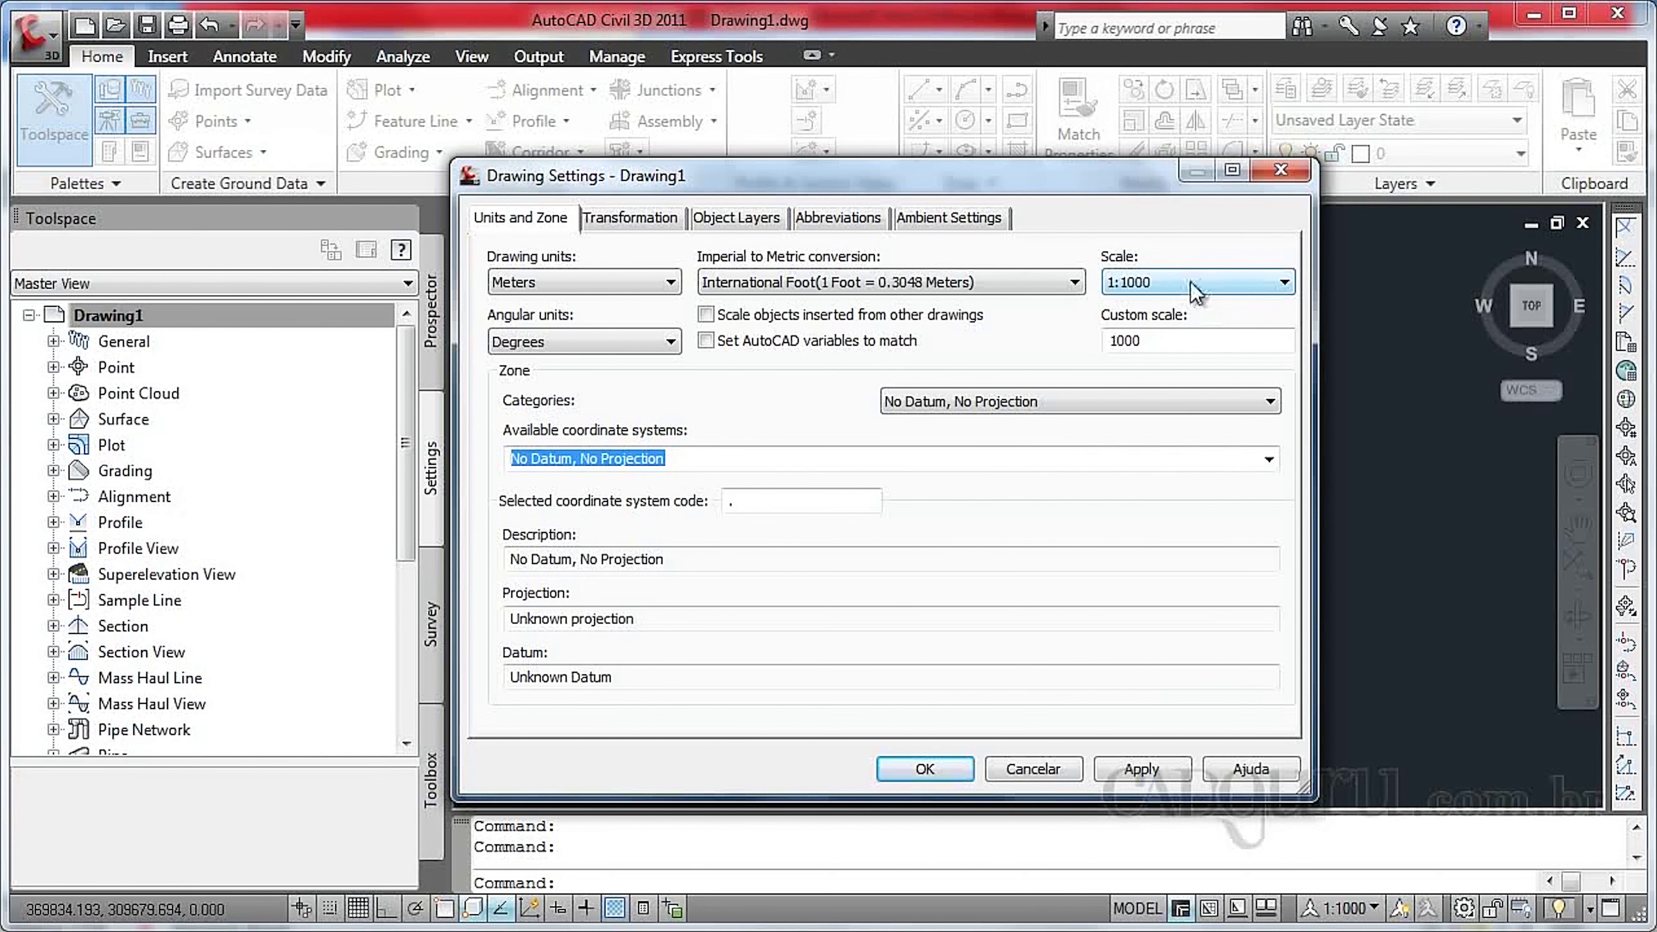
pyautogui.click(1196, 293)
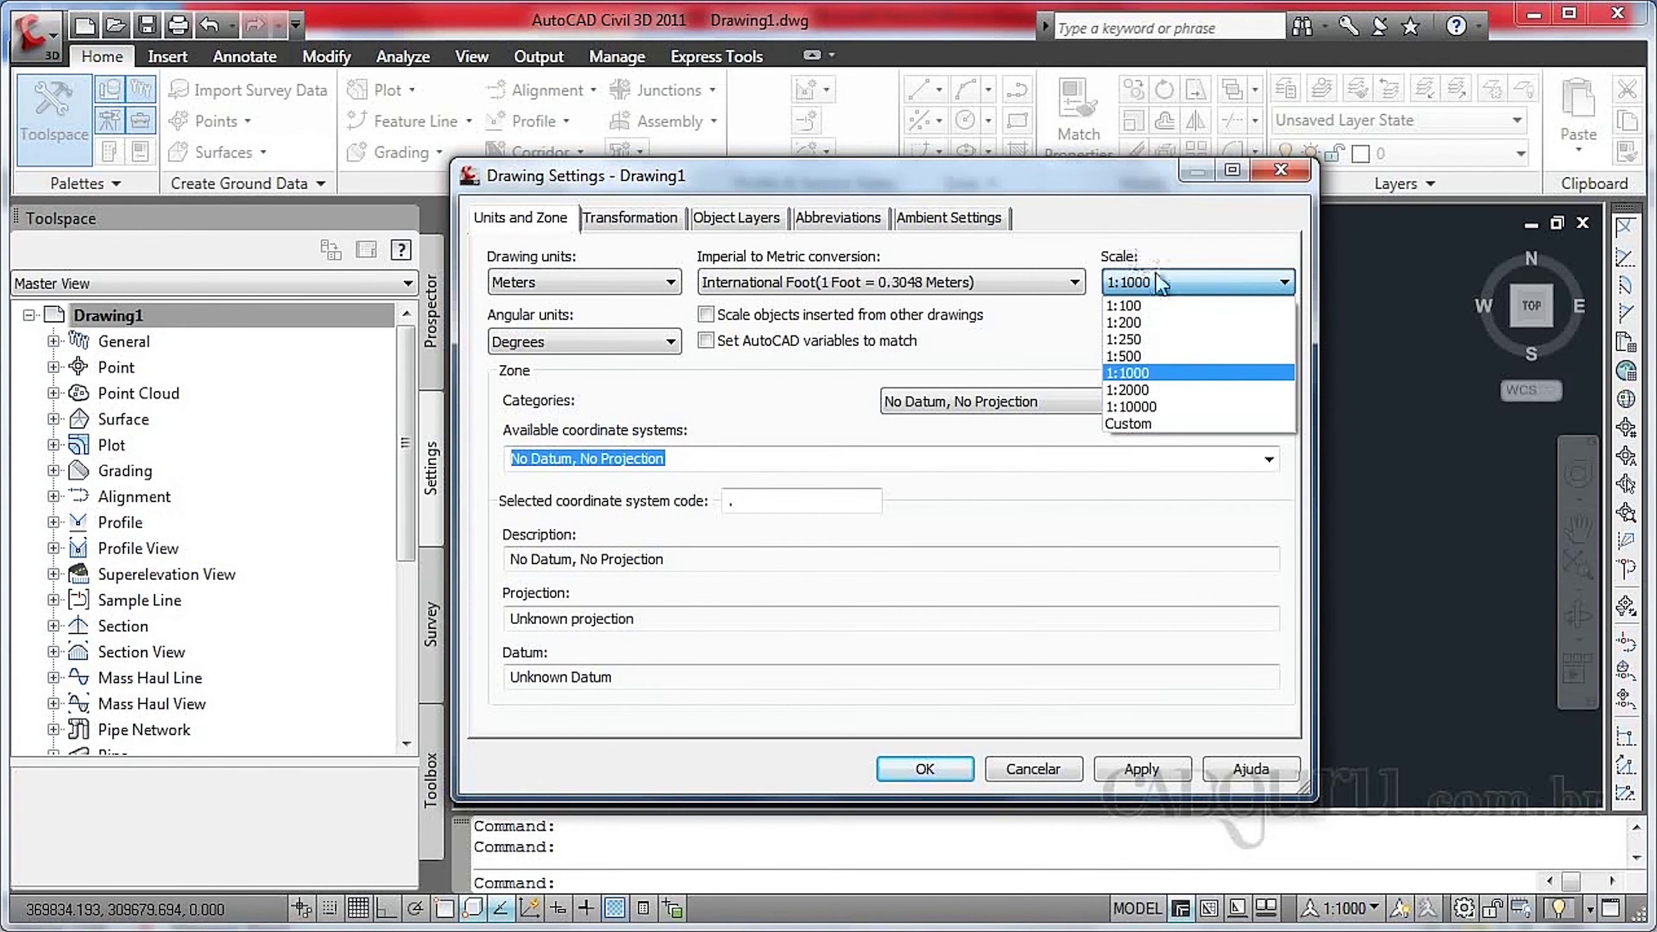
pyautogui.click(1198, 228)
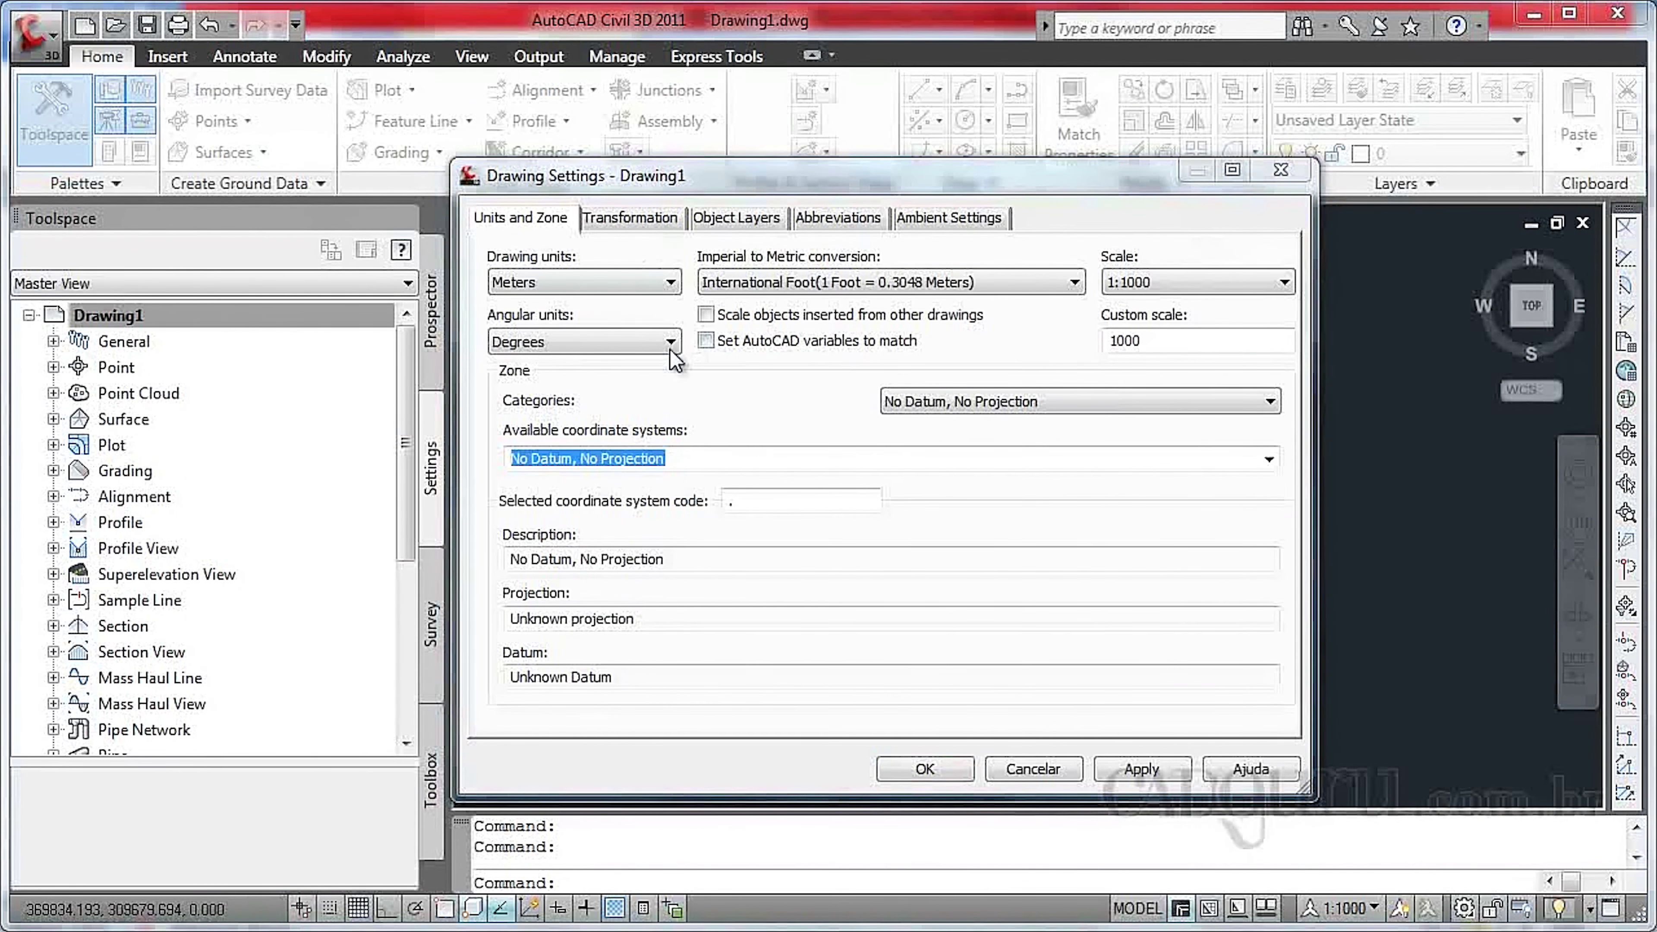
# - Review the drawing's transformation, object layer, abbreviation and ambient settings
pyautogui.click(670, 225)
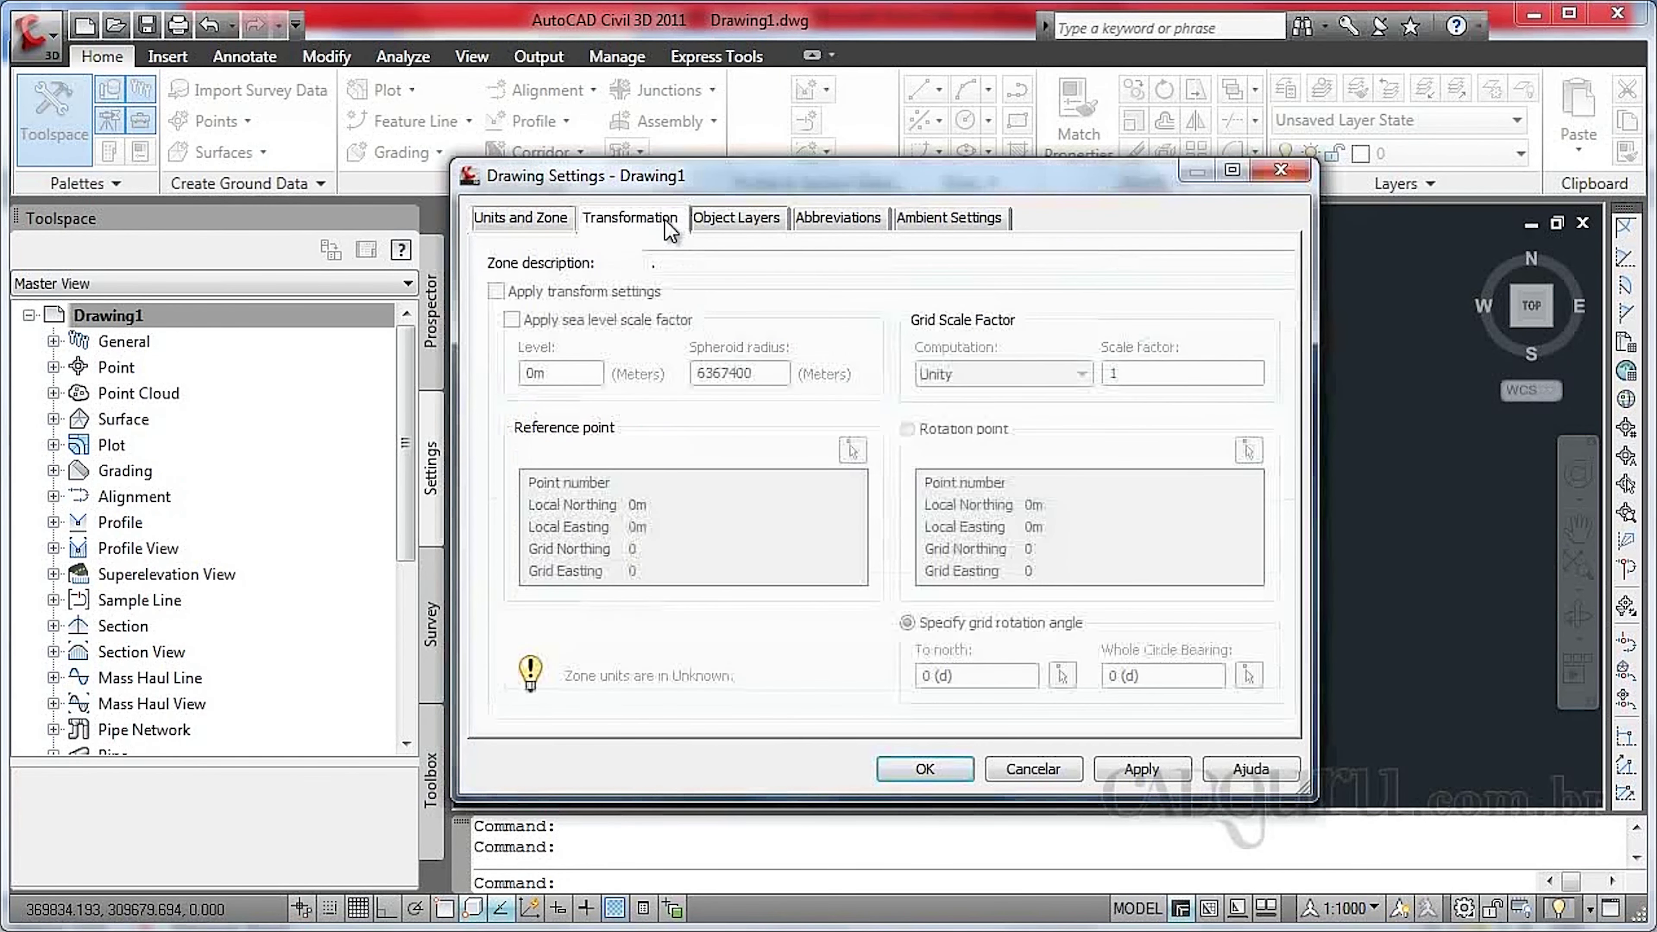
pyautogui.click(766, 224)
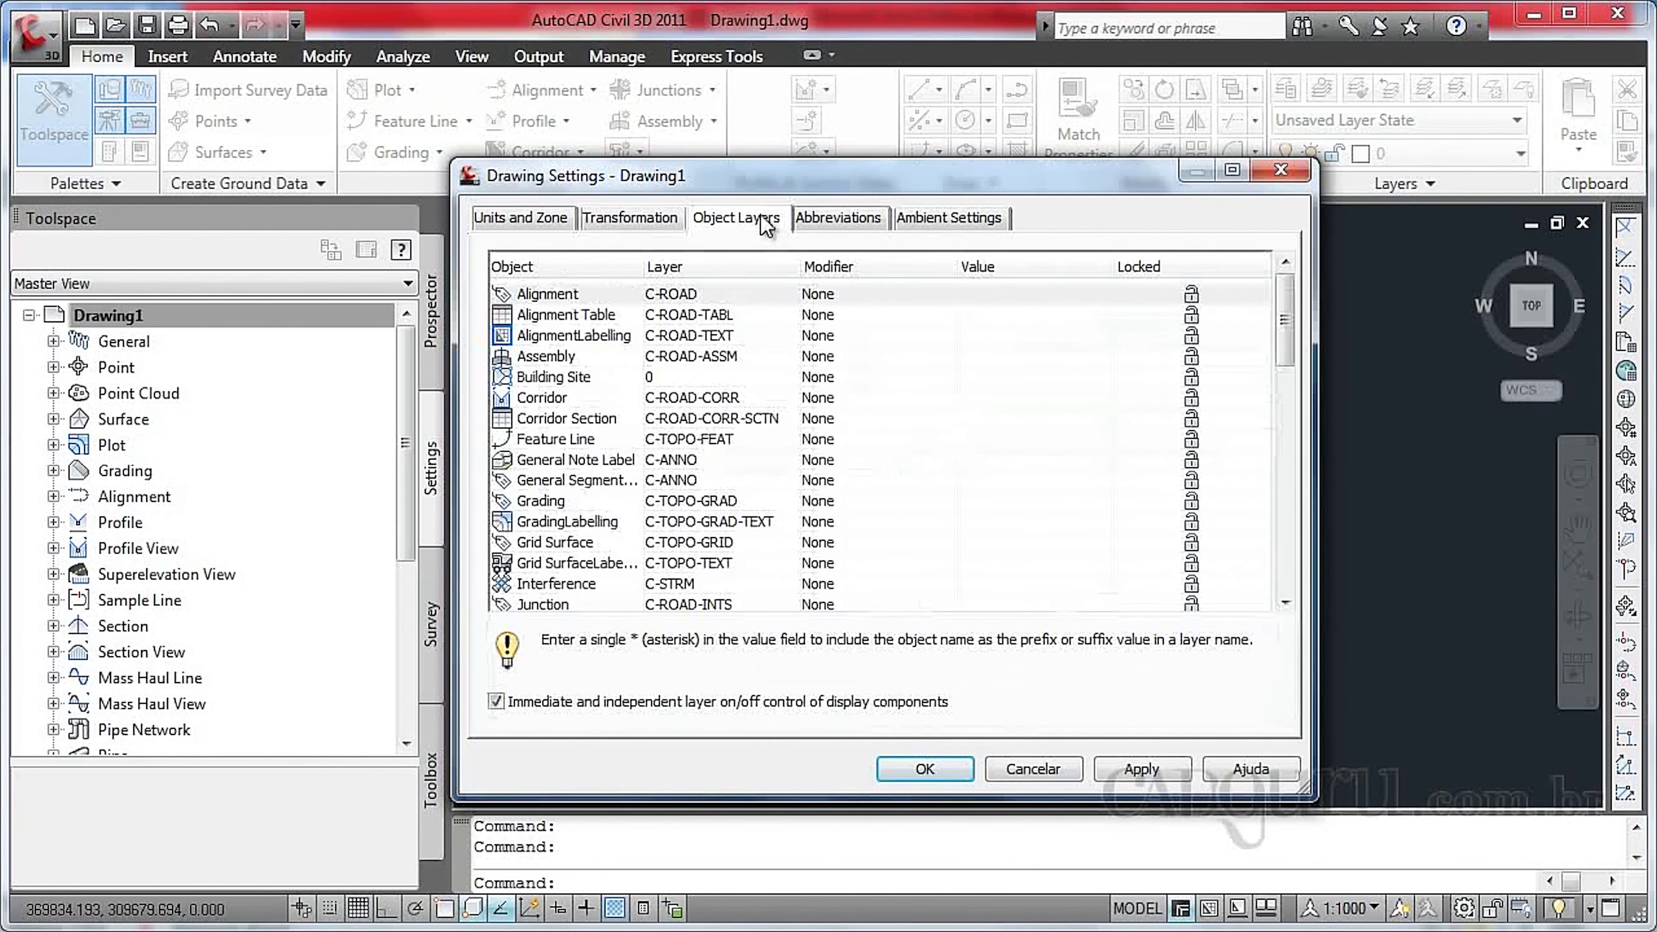
pyautogui.click(830, 226)
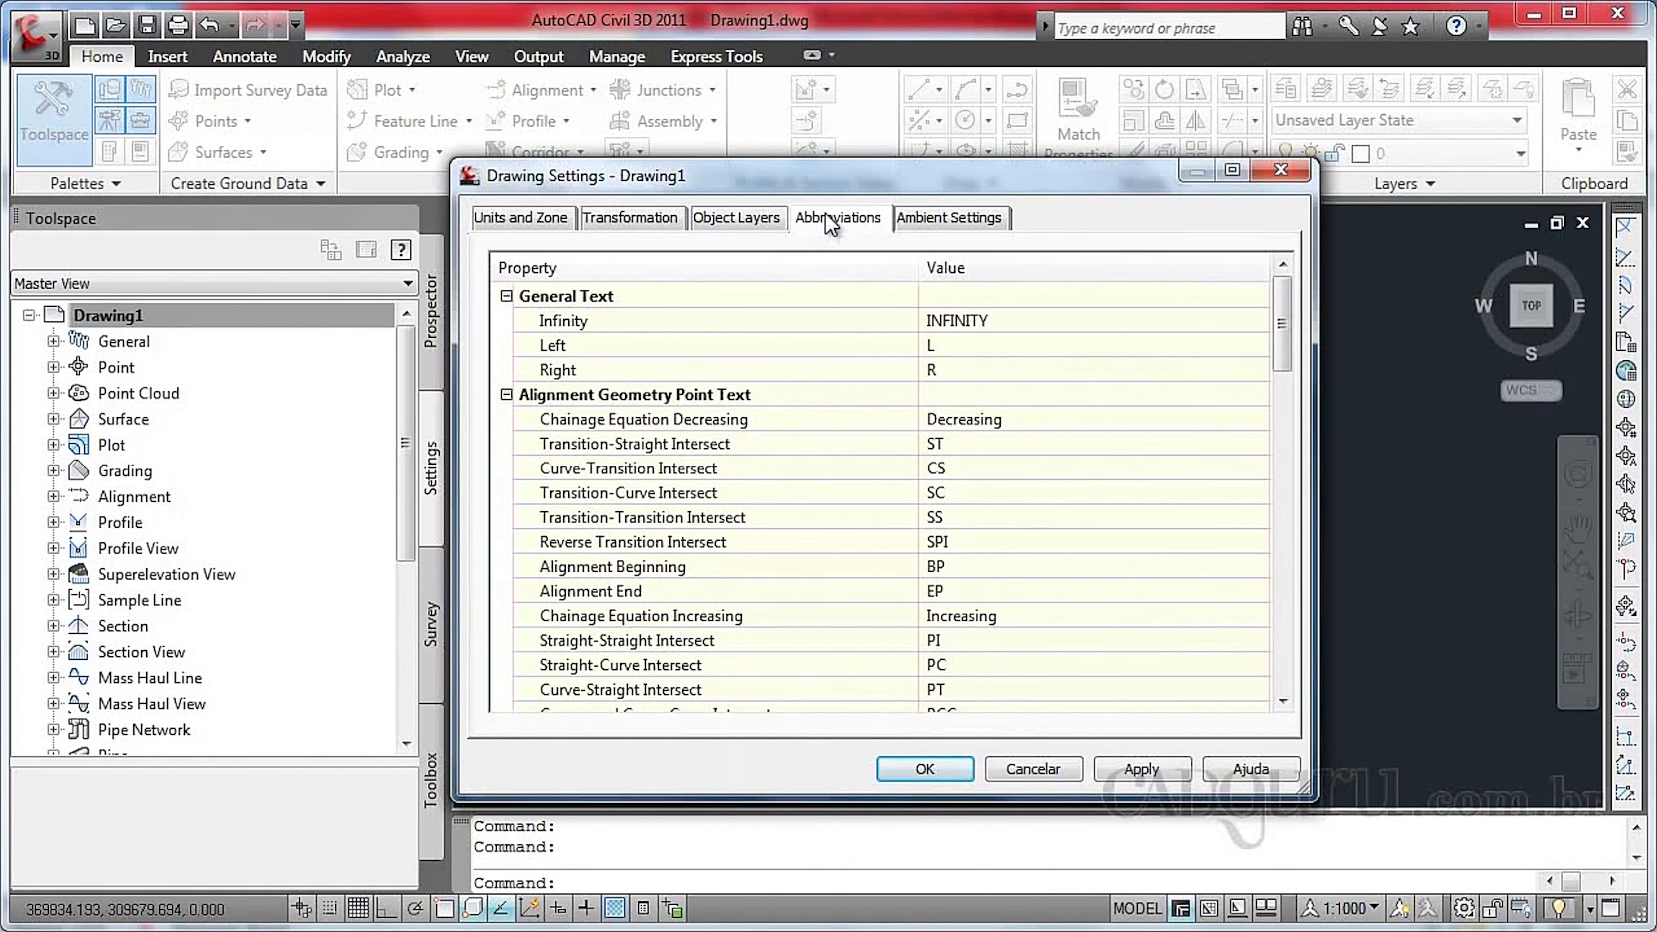
pyautogui.click(941, 221)
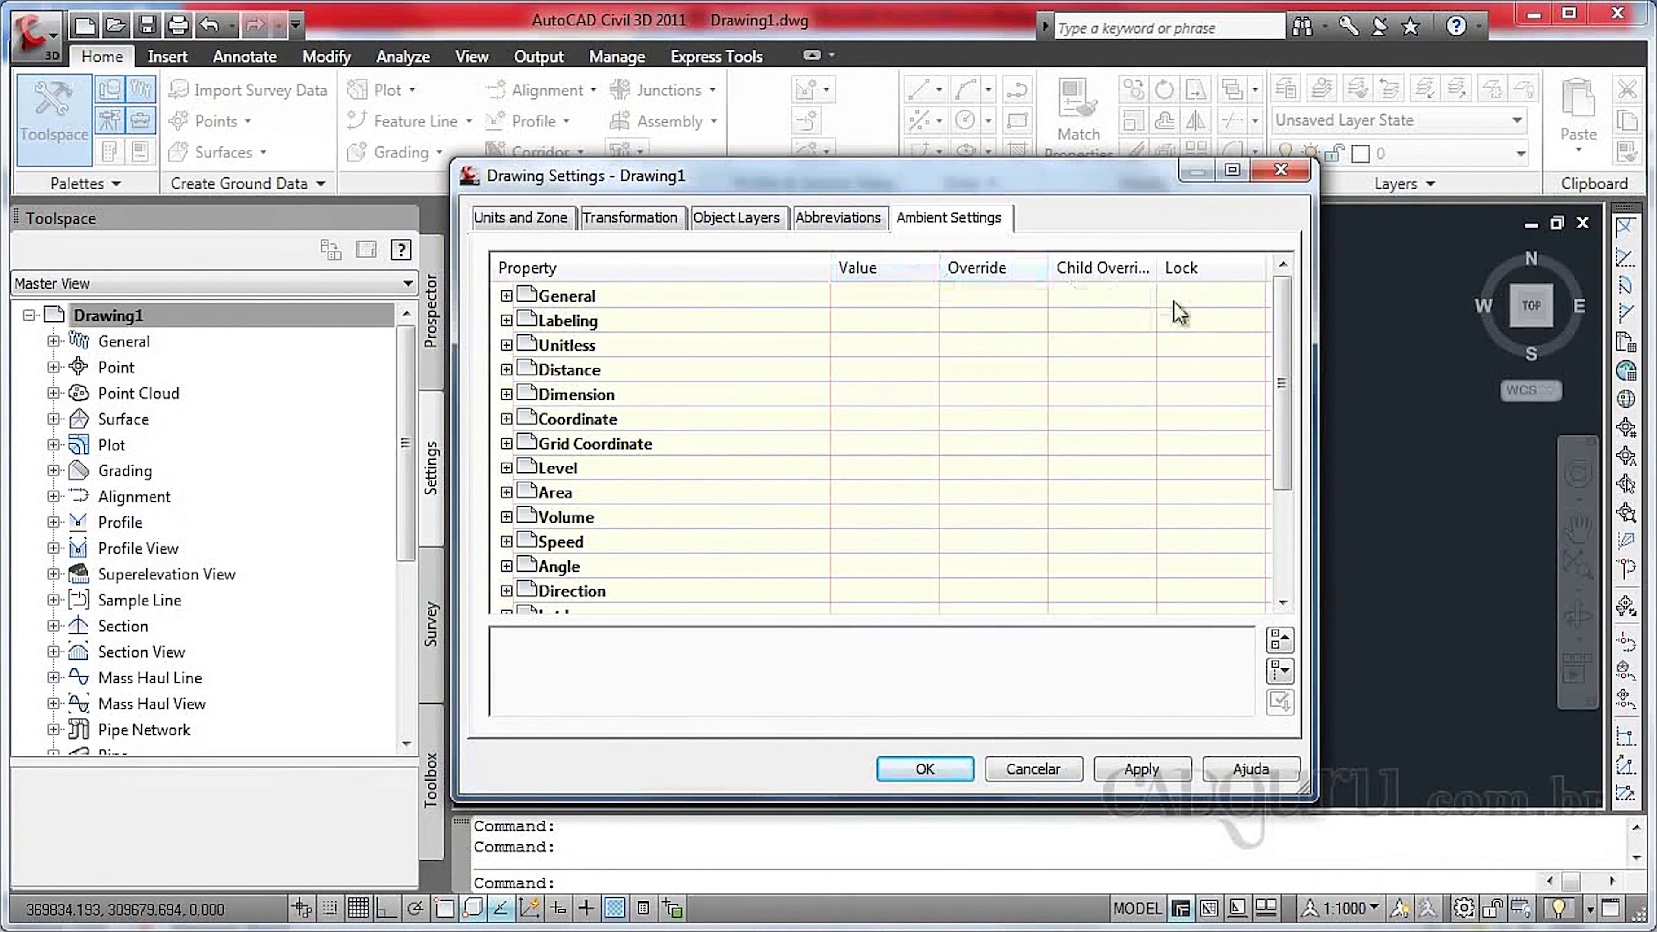
pyautogui.moveTo(1281, 344); pyautogui.dragTo(1294, 271)
# - Choose meter as the Distance unit in the ambient settings and inspect the Distance precision
pyautogui.click(507, 370)
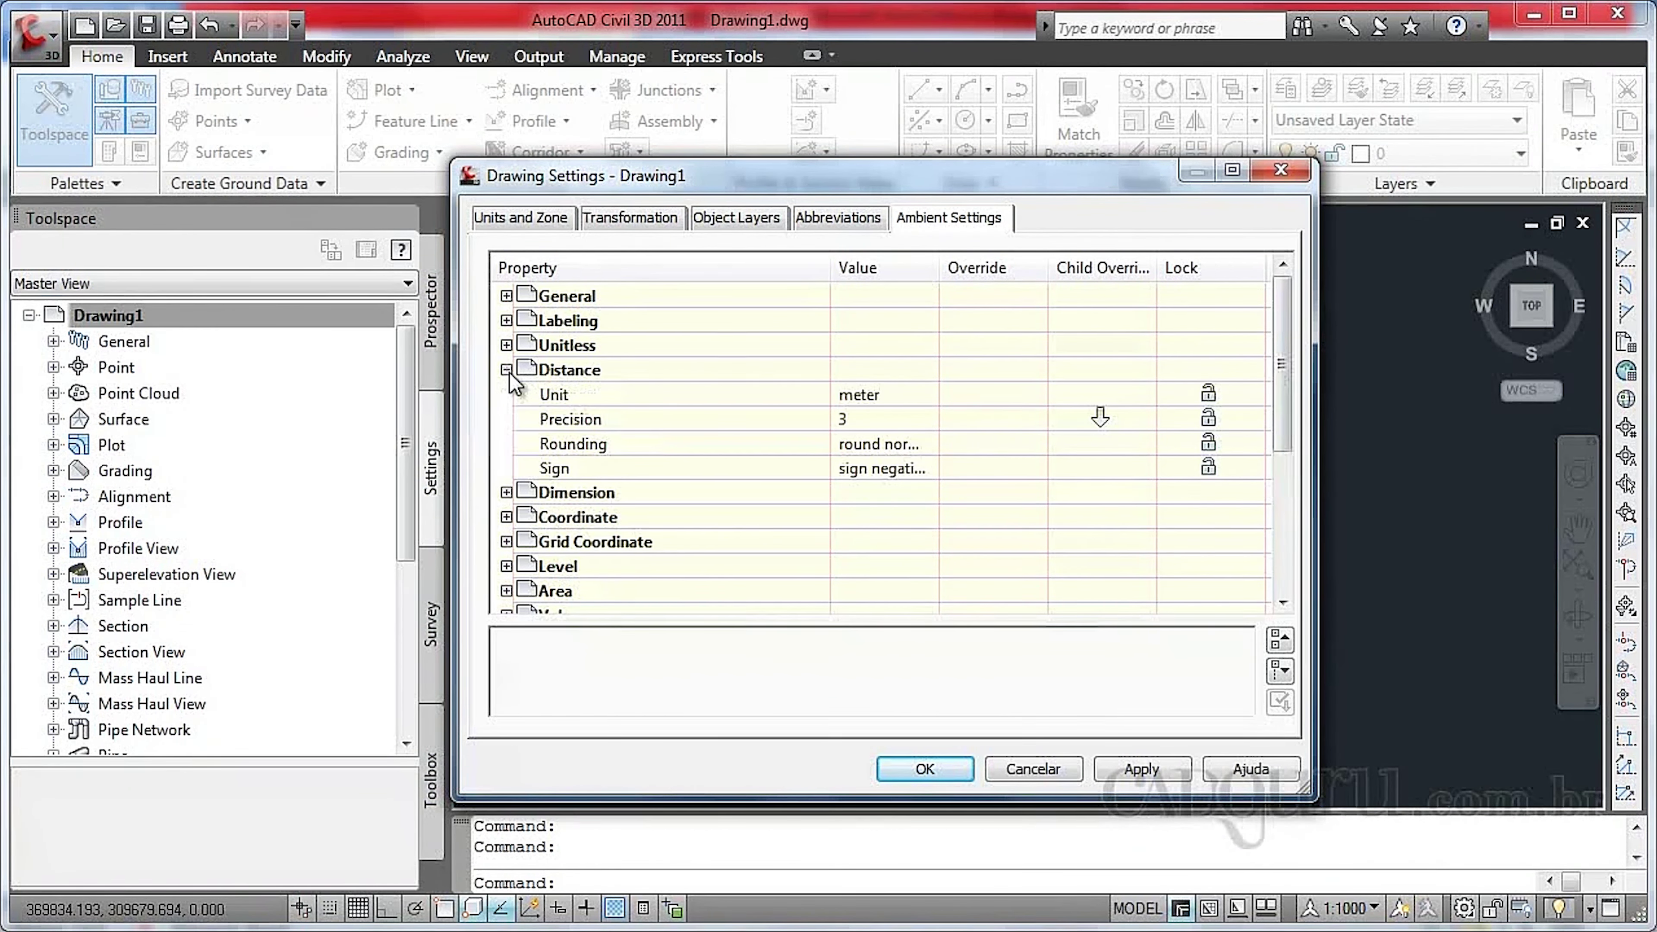
pyautogui.click(921, 399)
pyautogui.click(931, 394)
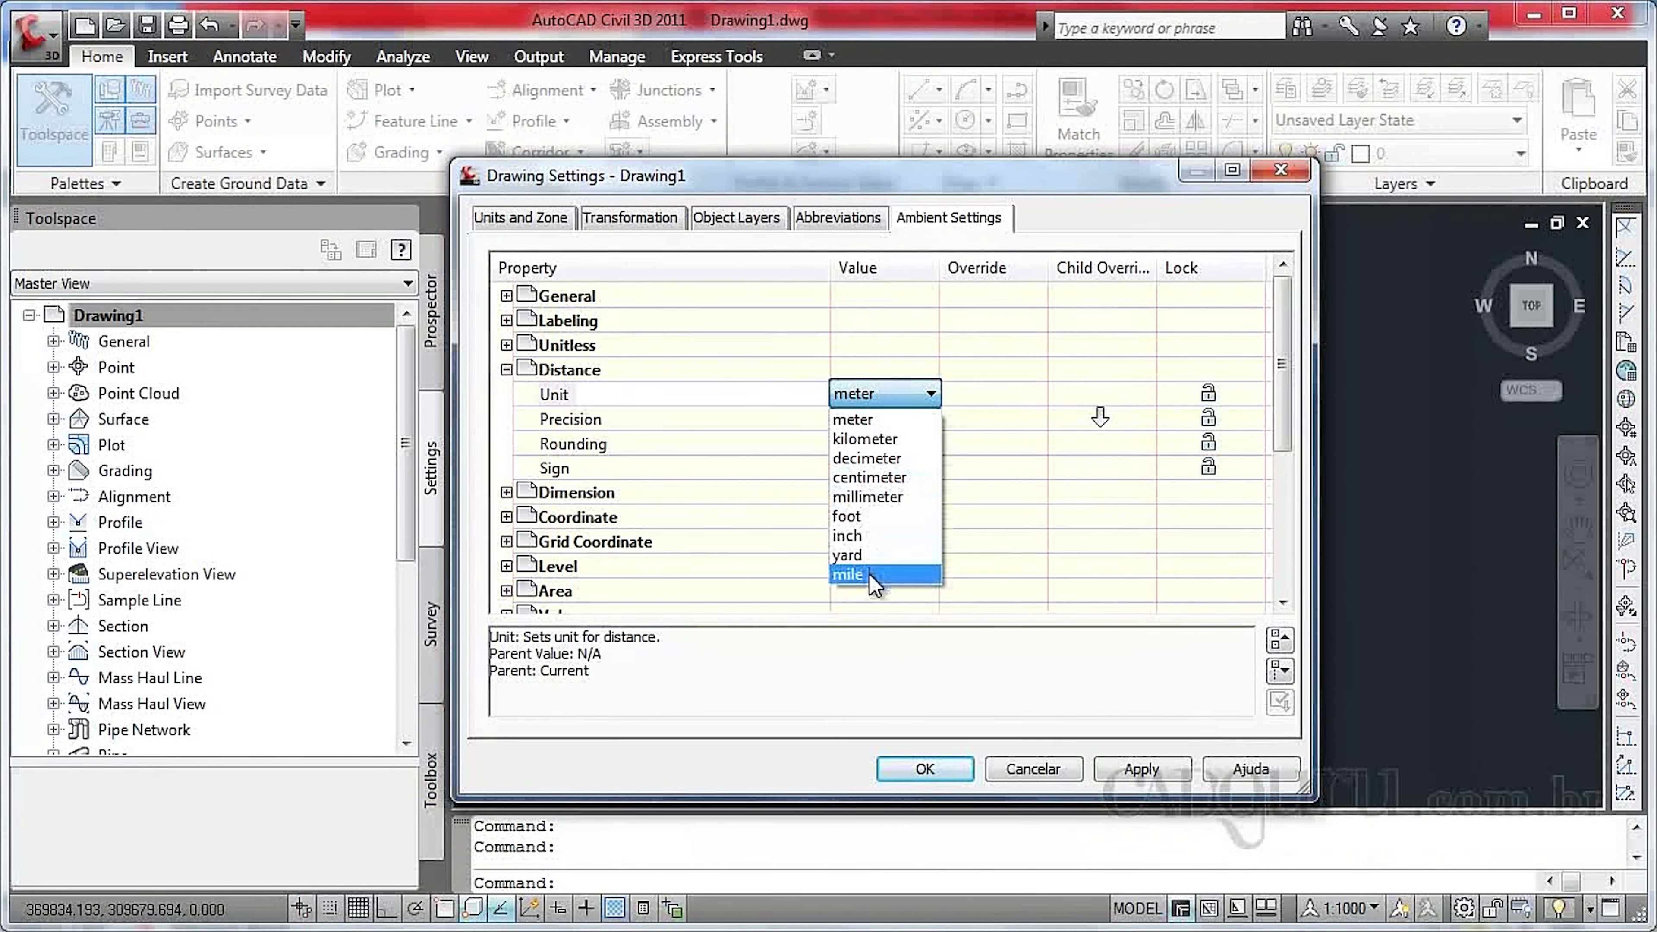
pyautogui.click(870, 419)
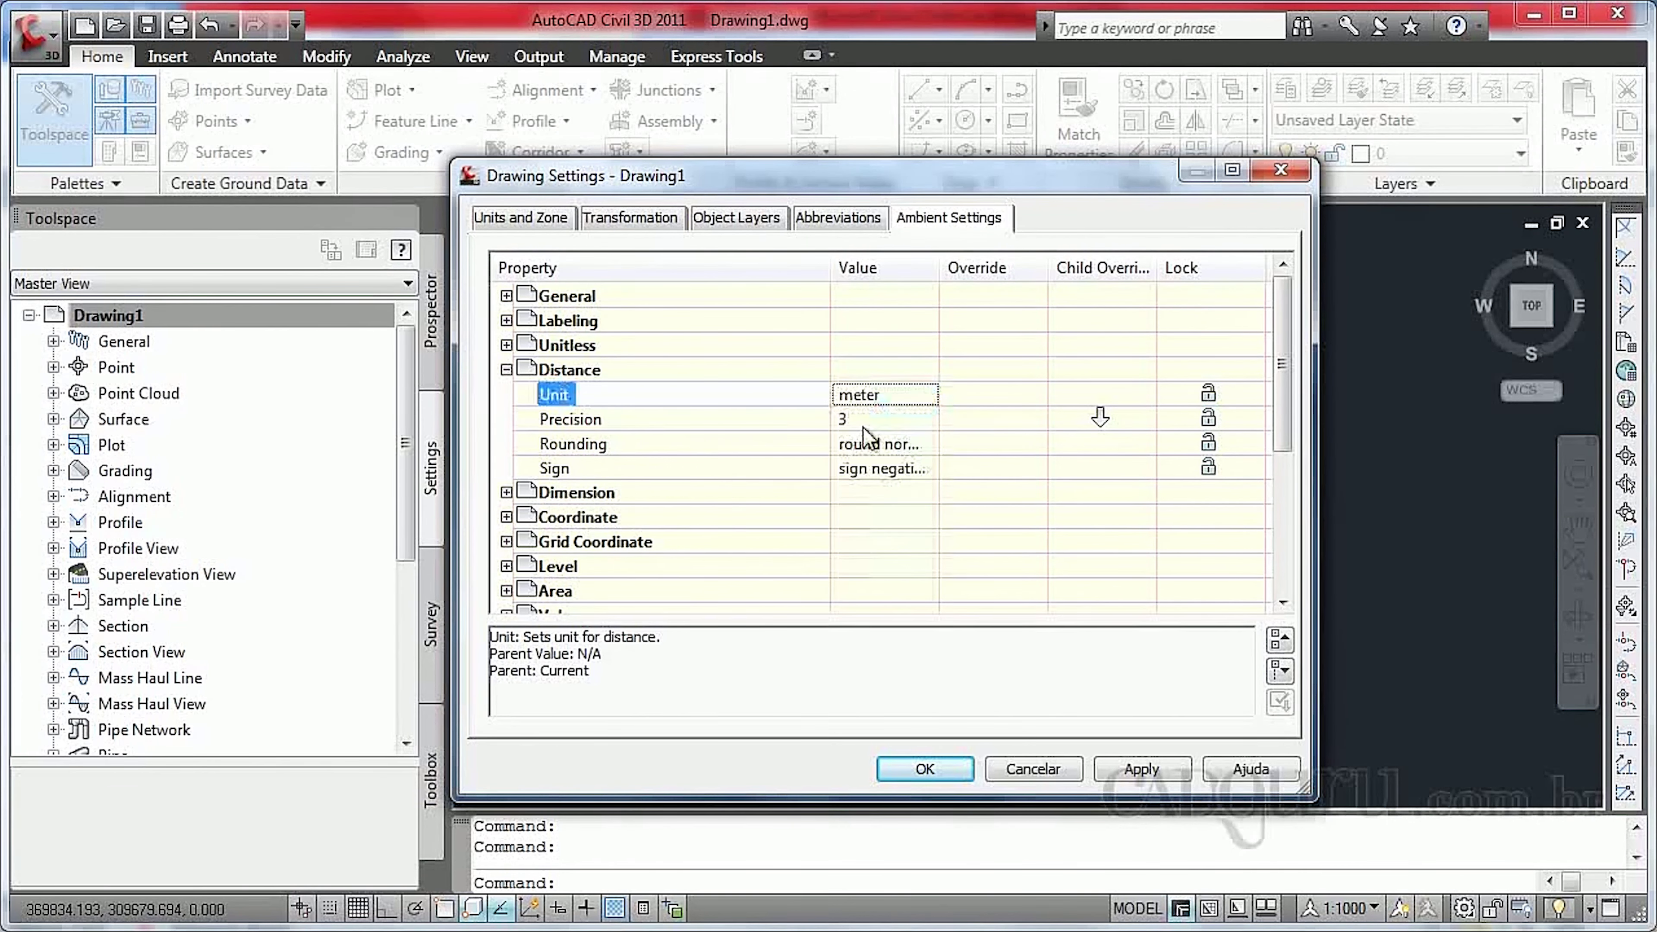
pyautogui.click(892, 422)
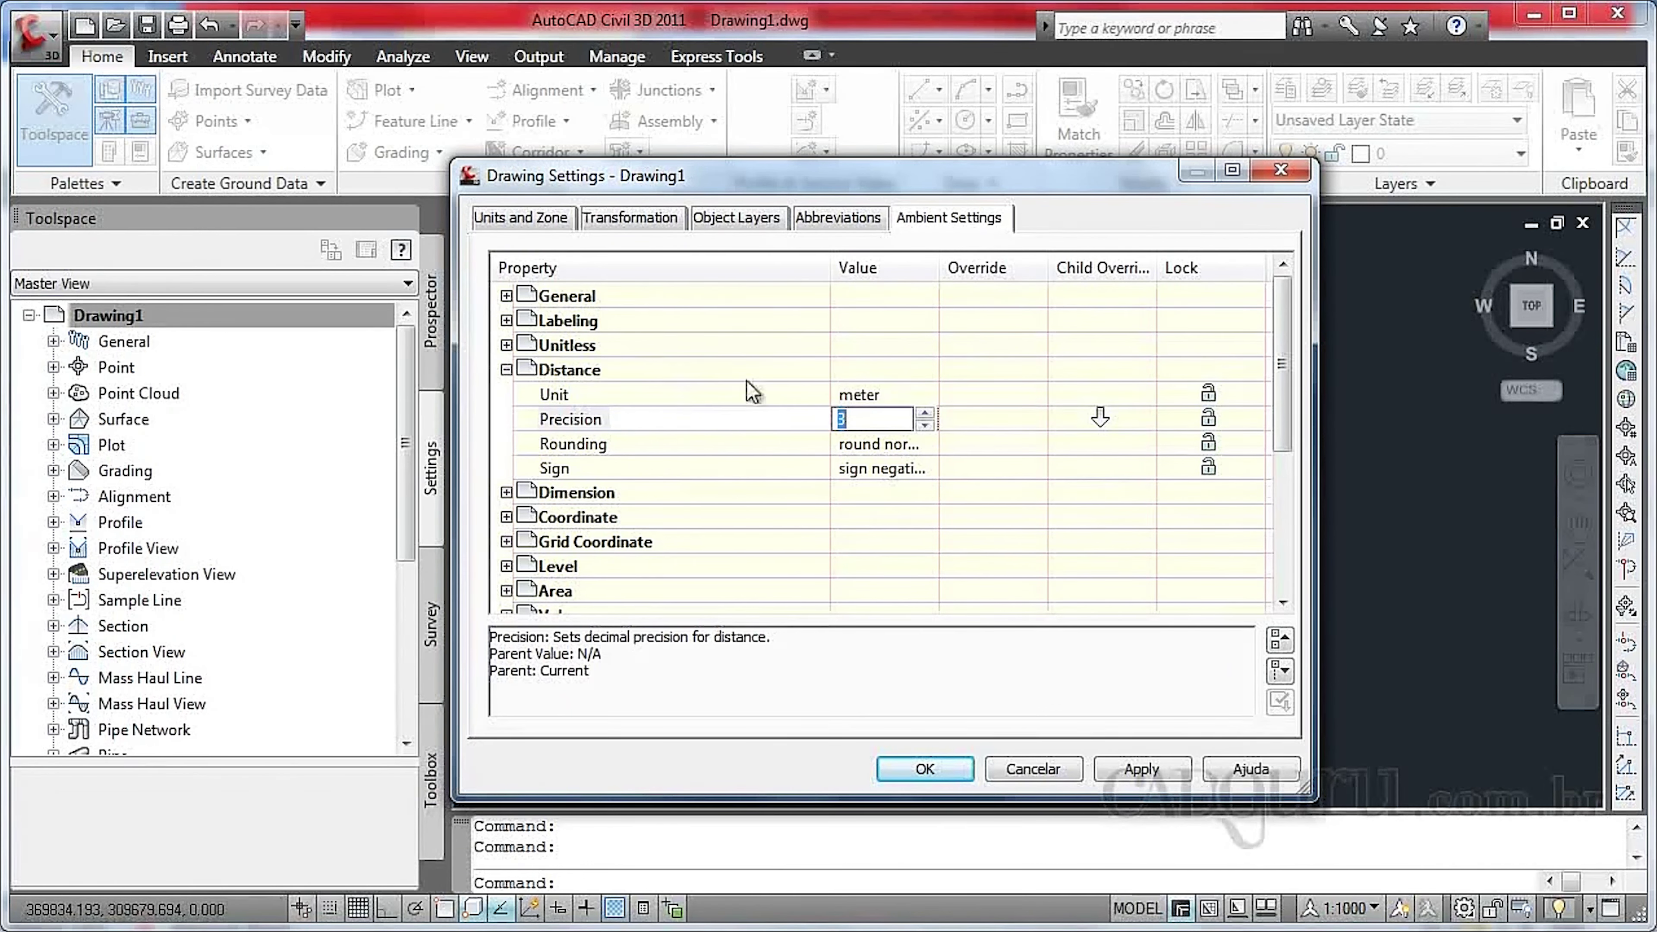
pyautogui.click(910, 396)
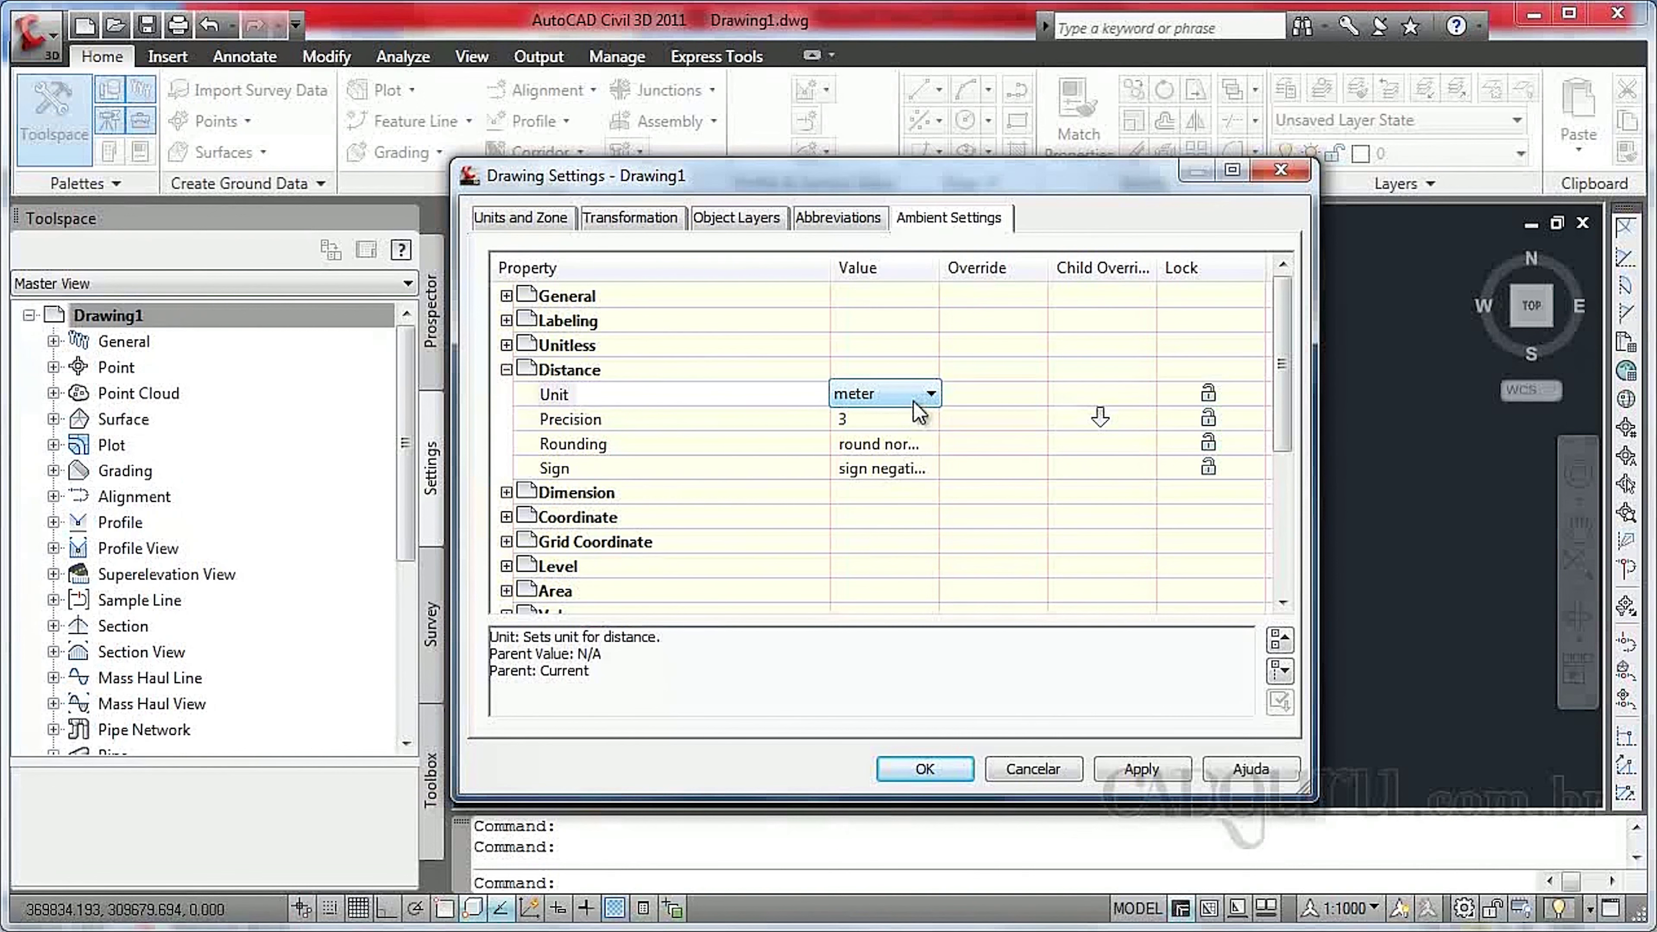
pyautogui.click(509, 371)
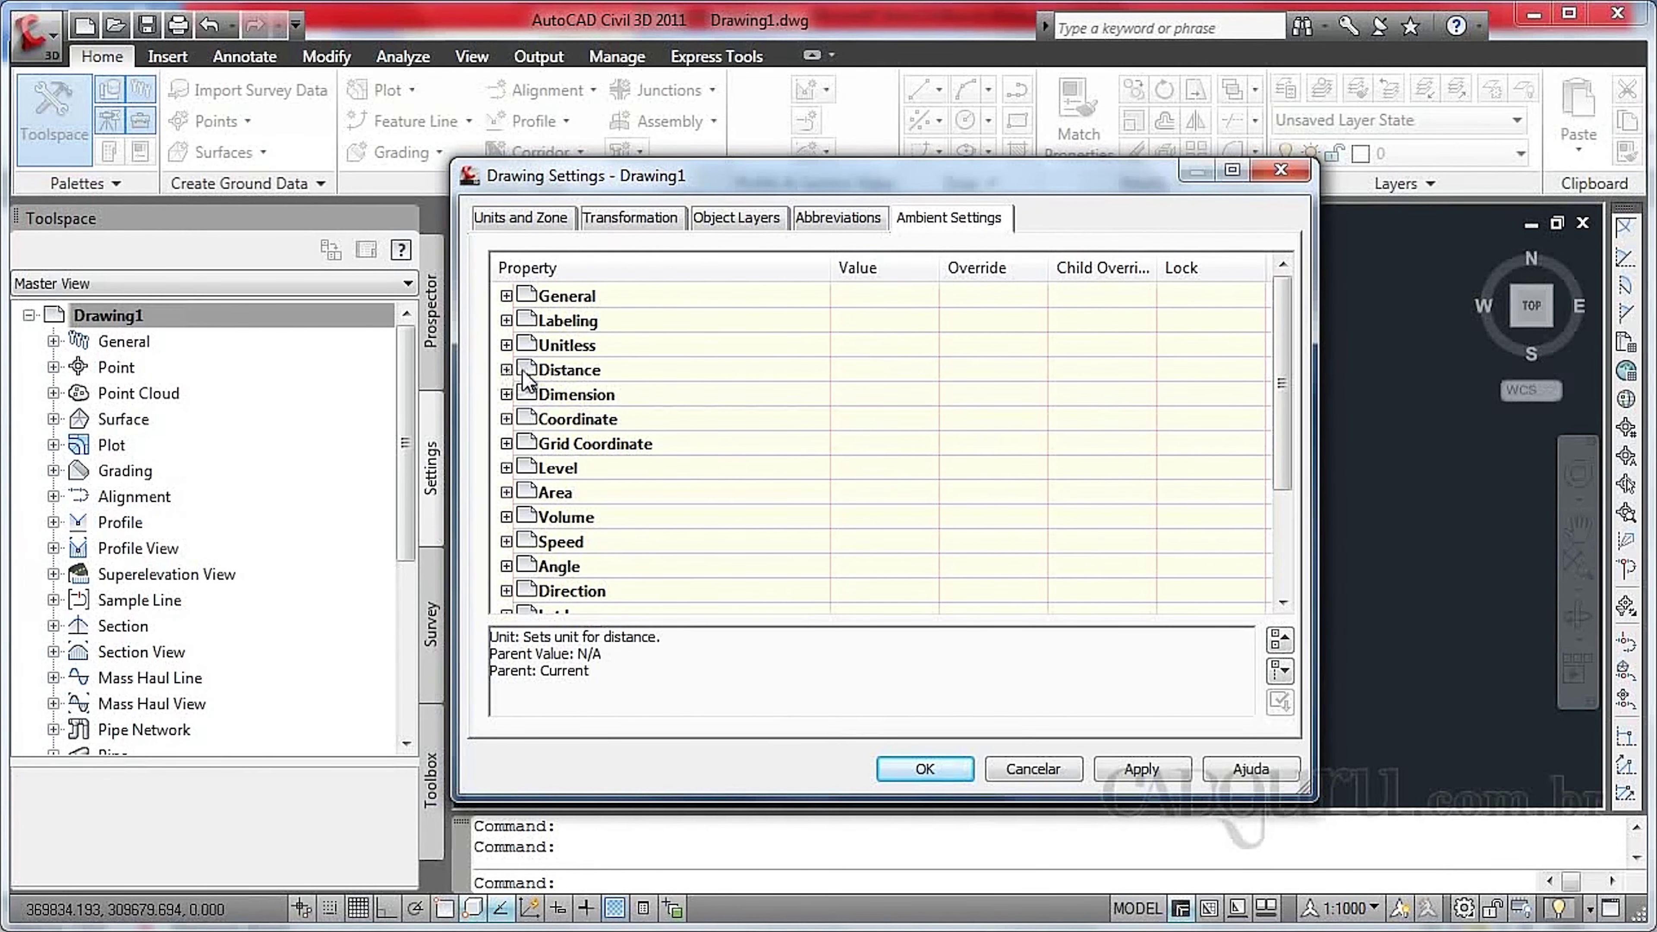
# - Examine the unit choices offered for Level in the ambient settings
pyautogui.click(508, 469)
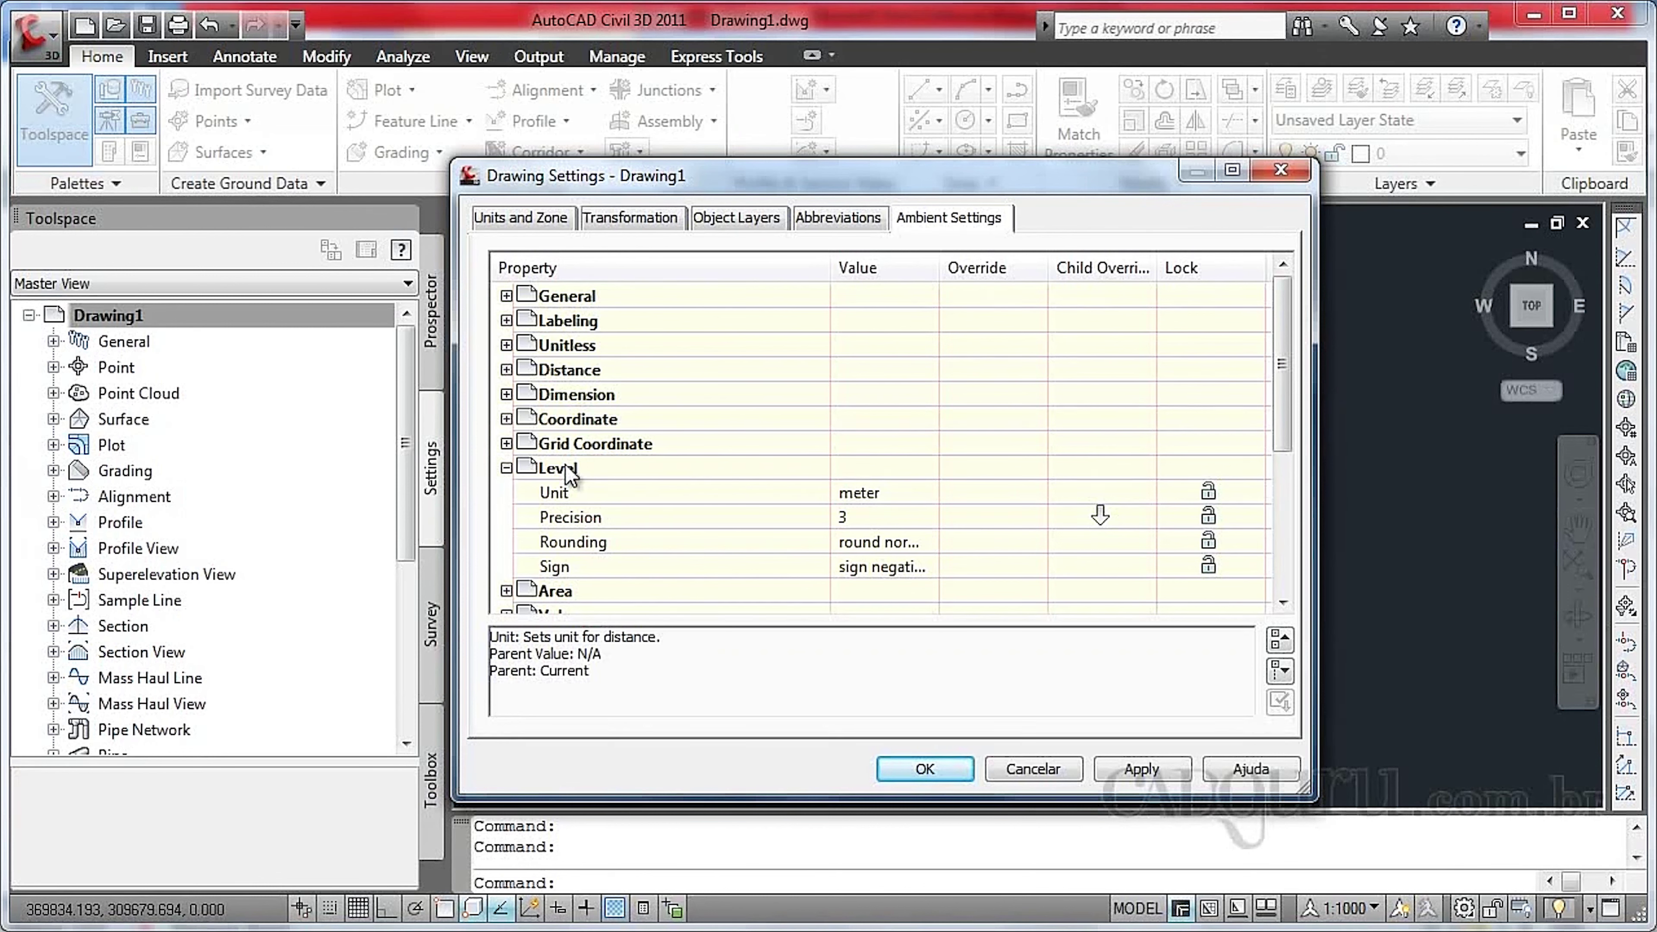
pyautogui.click(894, 498)
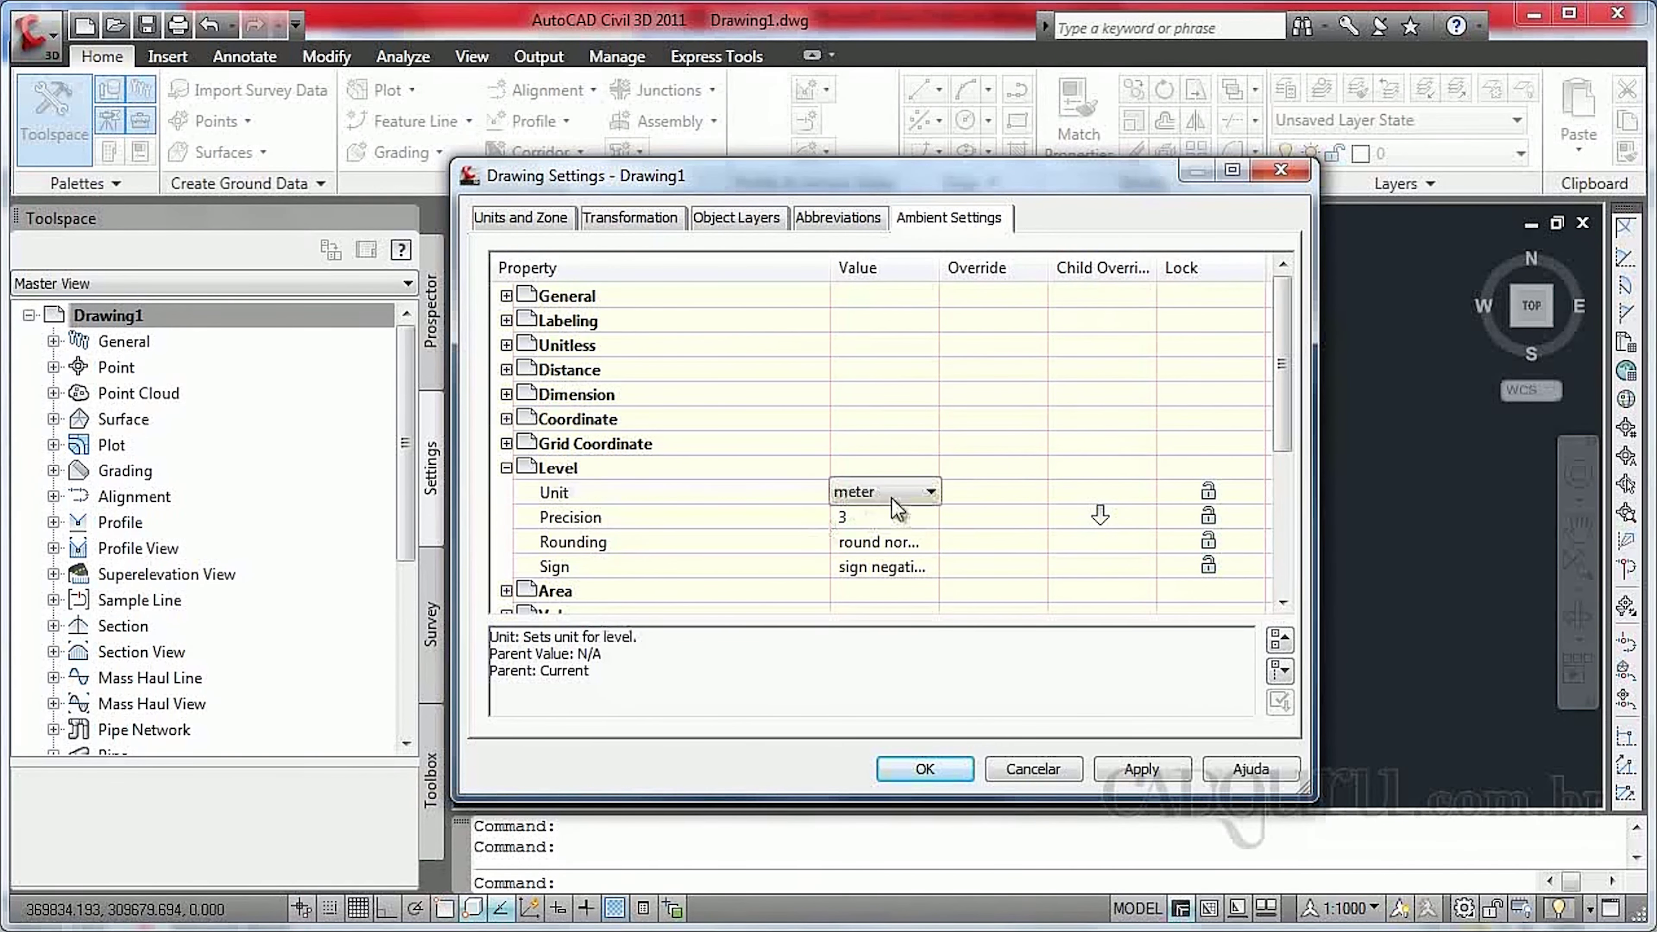
pyautogui.click(894, 497)
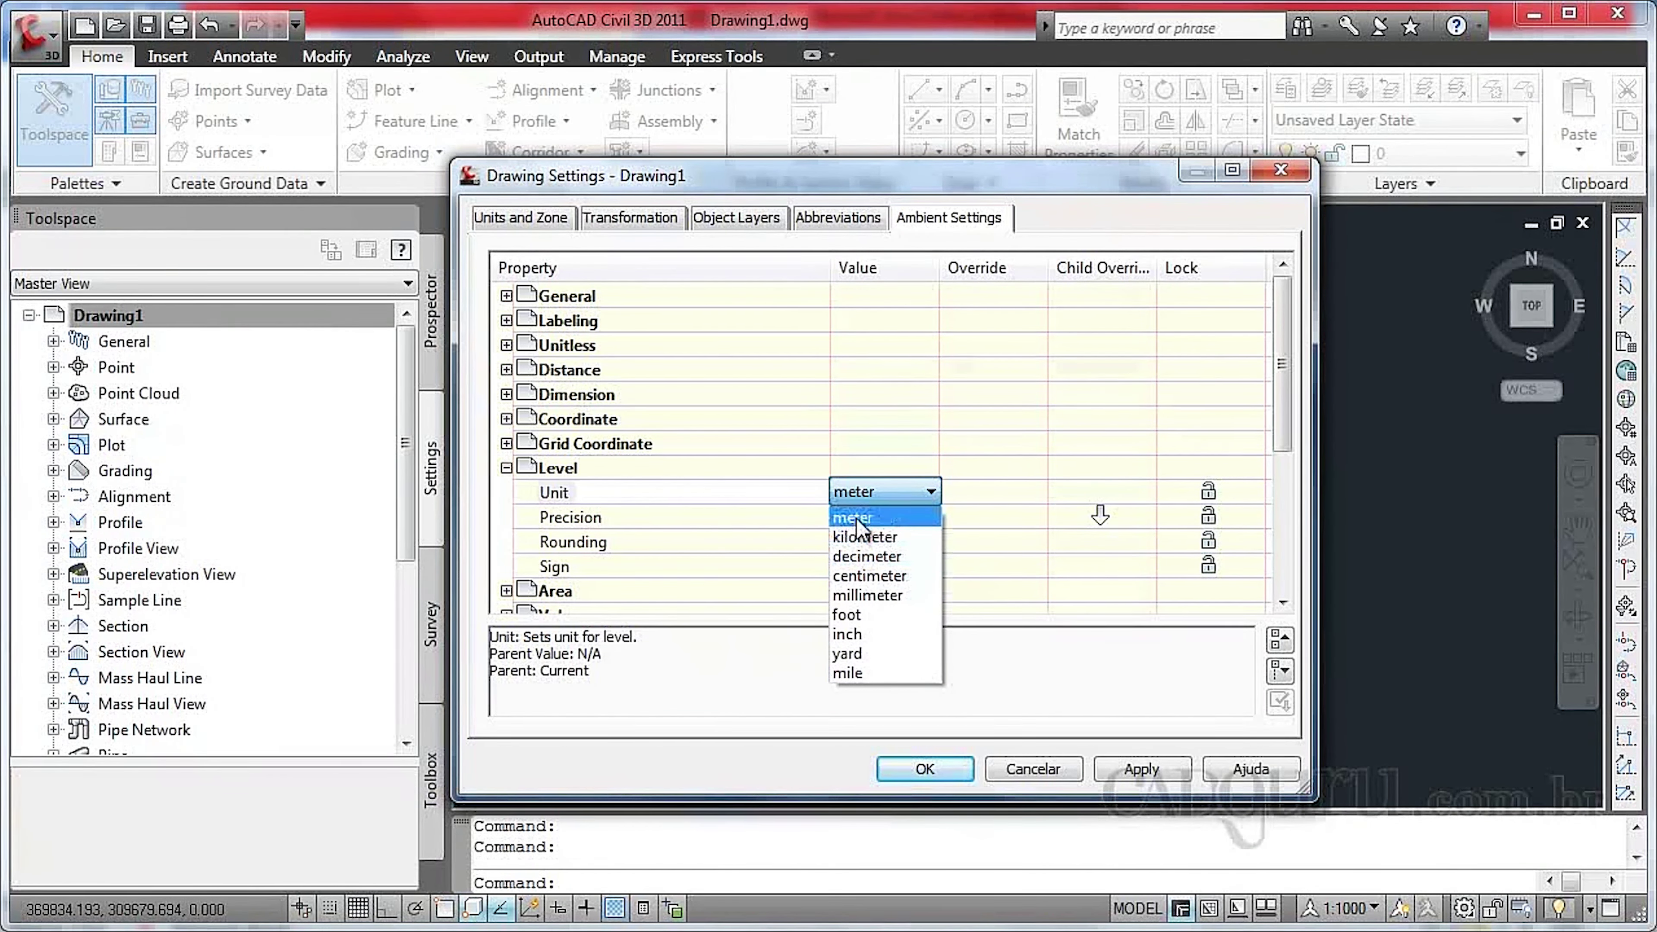
pyautogui.click(867, 493)
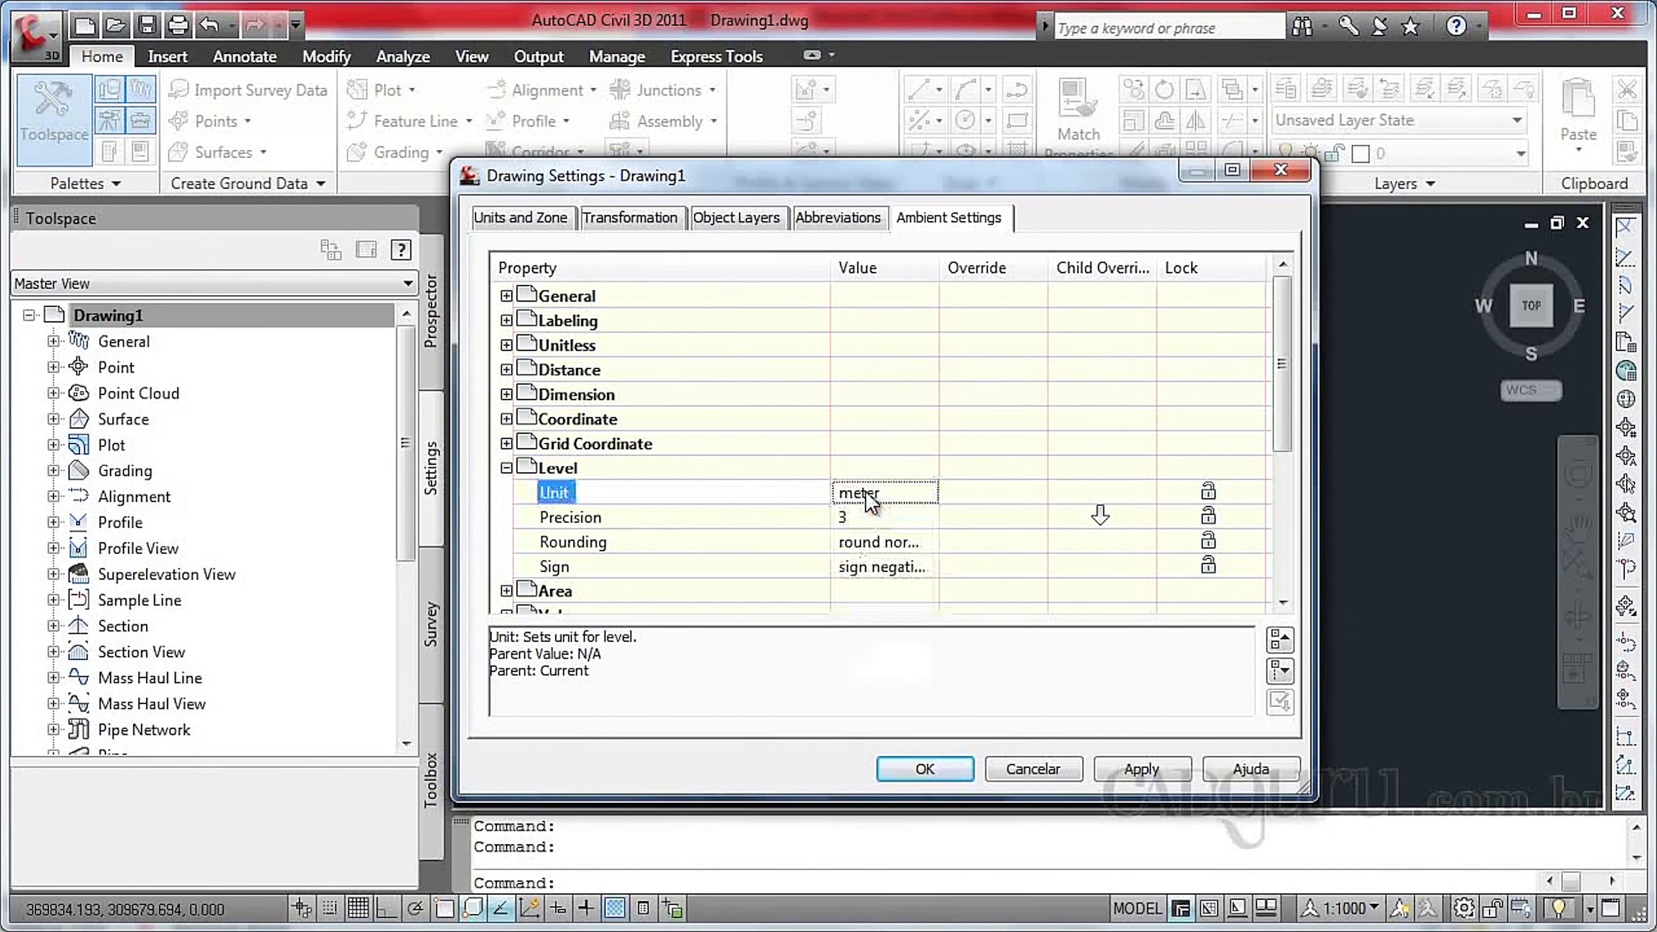
pyautogui.click(506, 469)
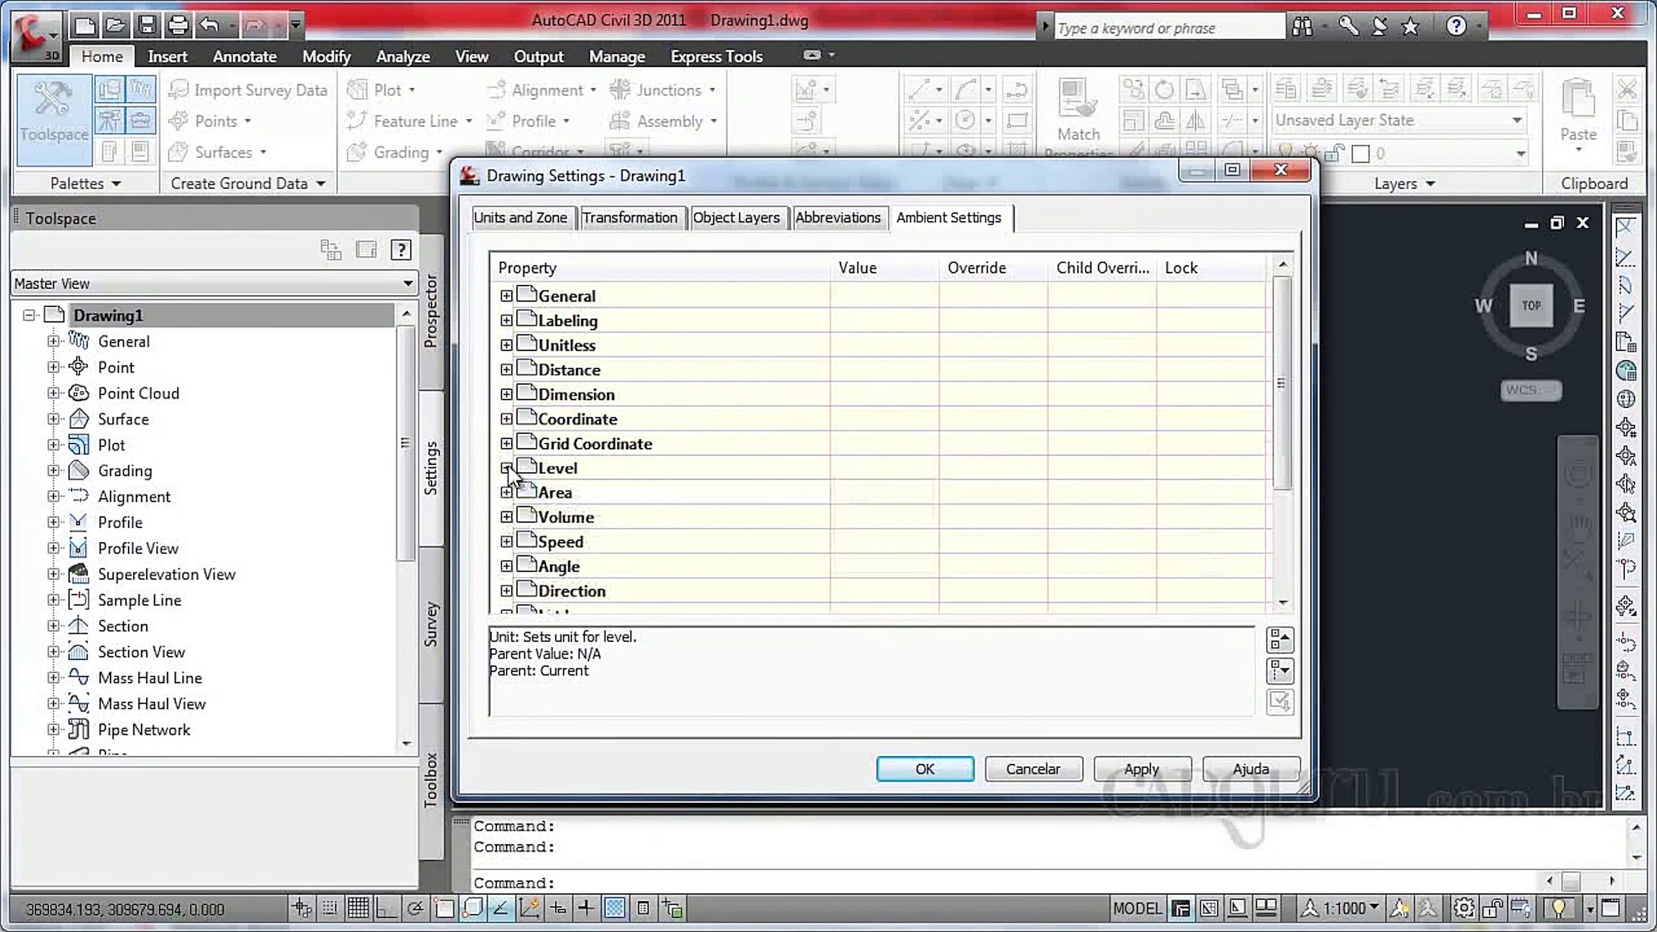
# - Set the Area unit to hectare in the ambient settings
pyautogui.click(506, 493)
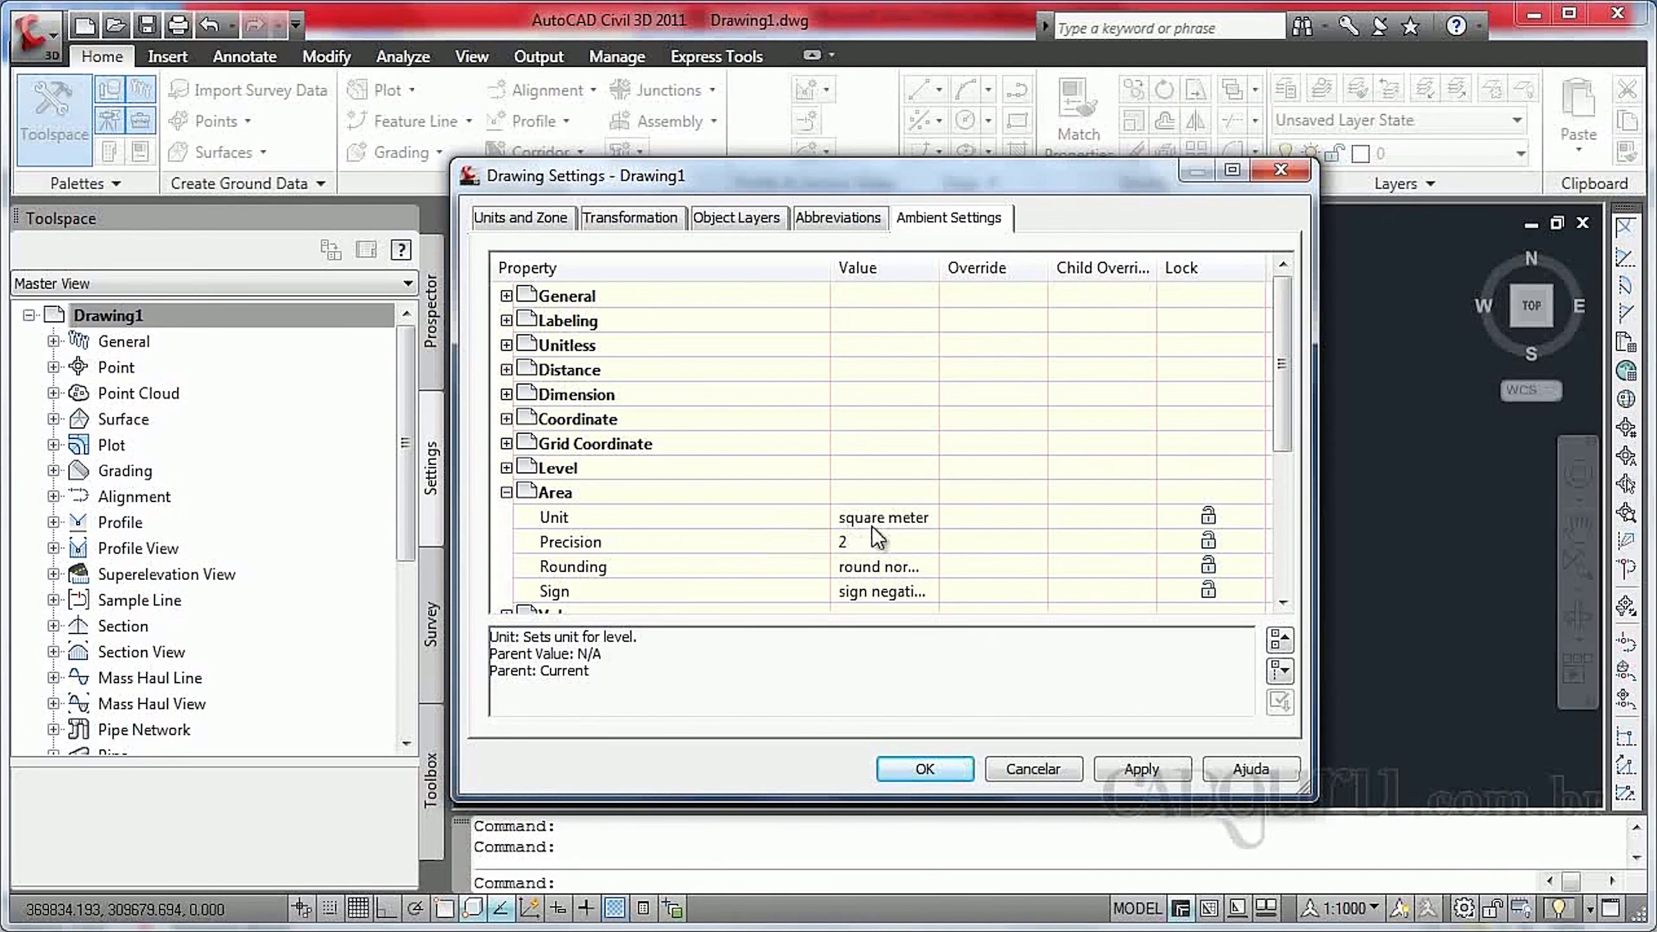
pyautogui.click(899, 517)
pyautogui.click(910, 519)
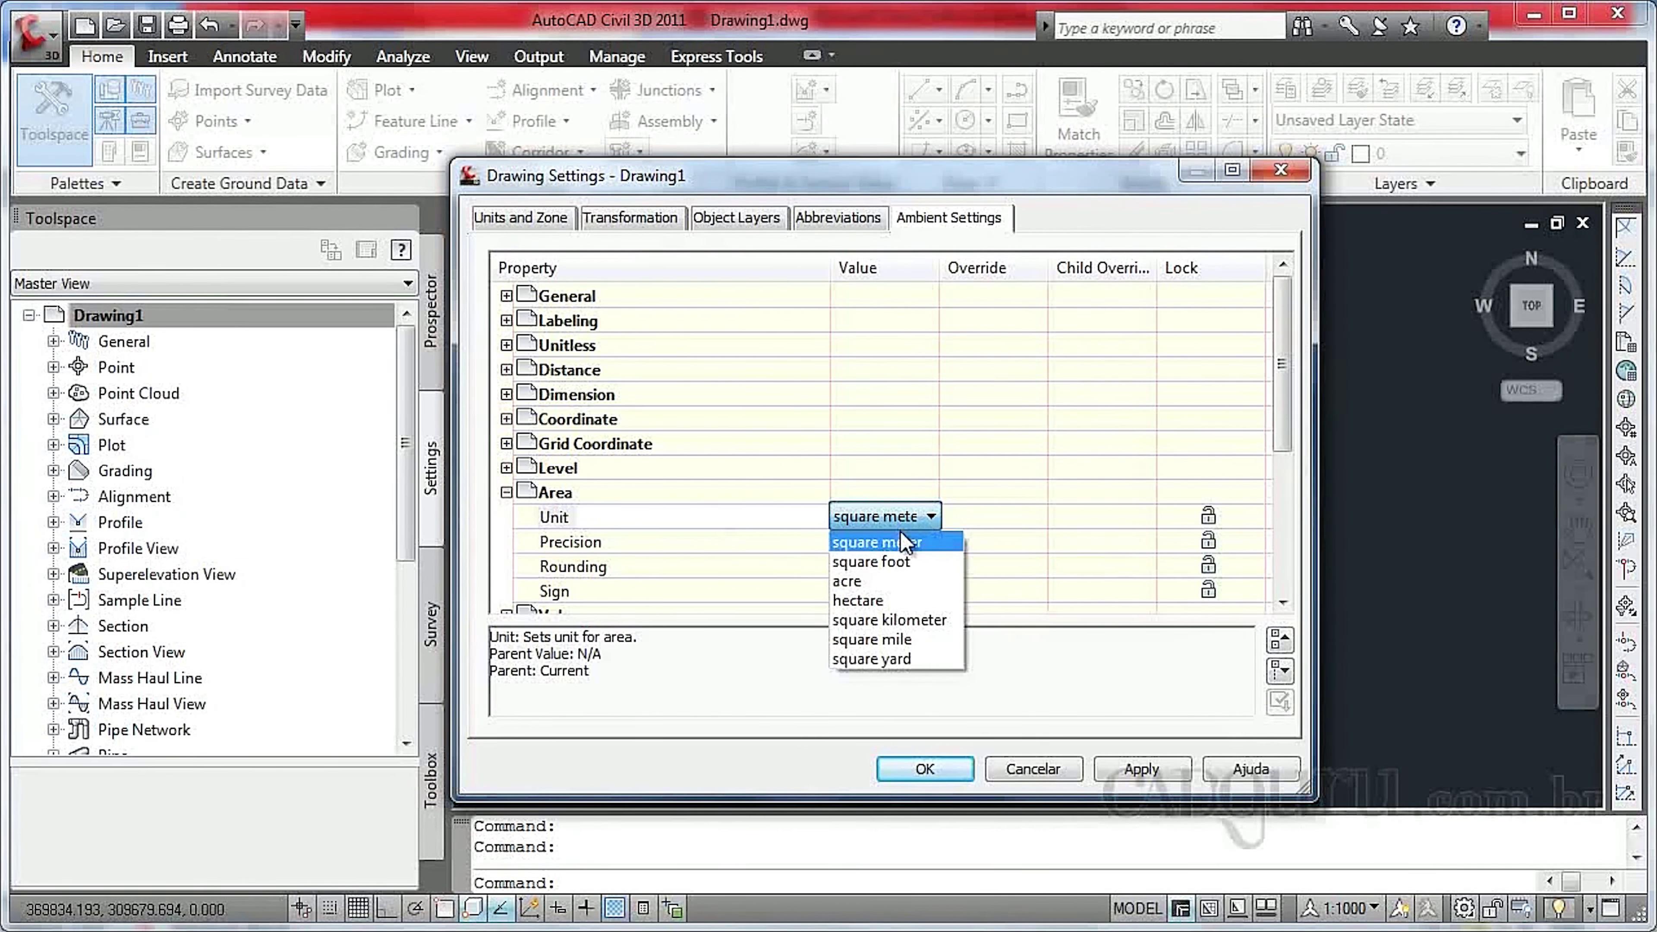
pyautogui.click(879, 602)
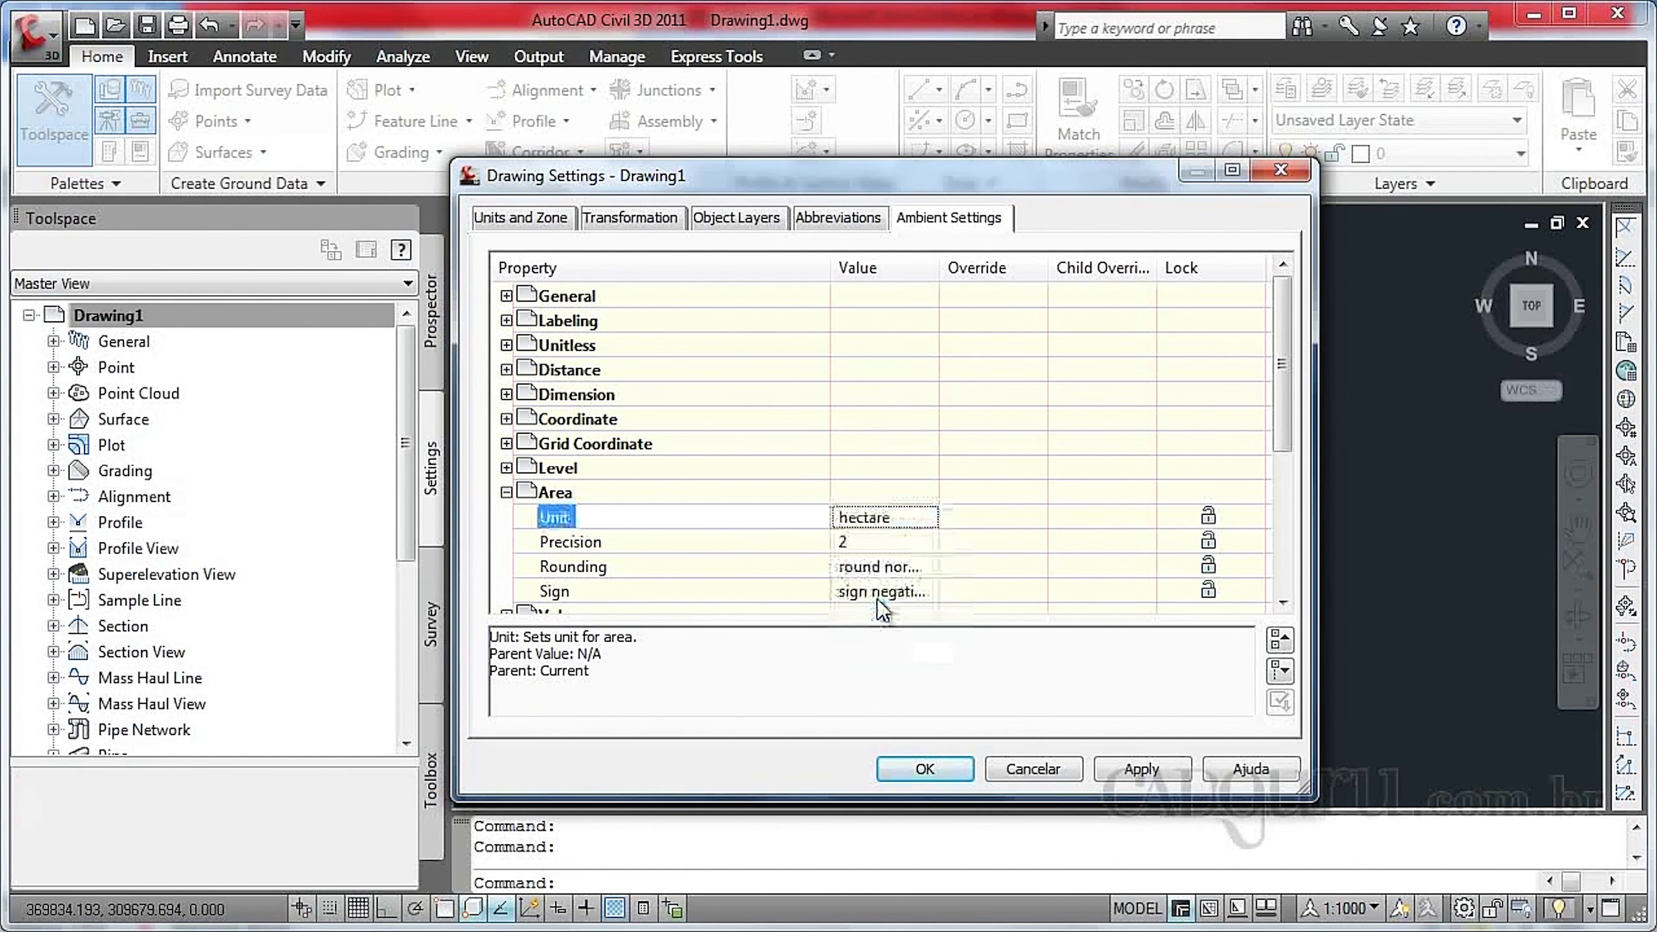
pyautogui.click(902, 520)
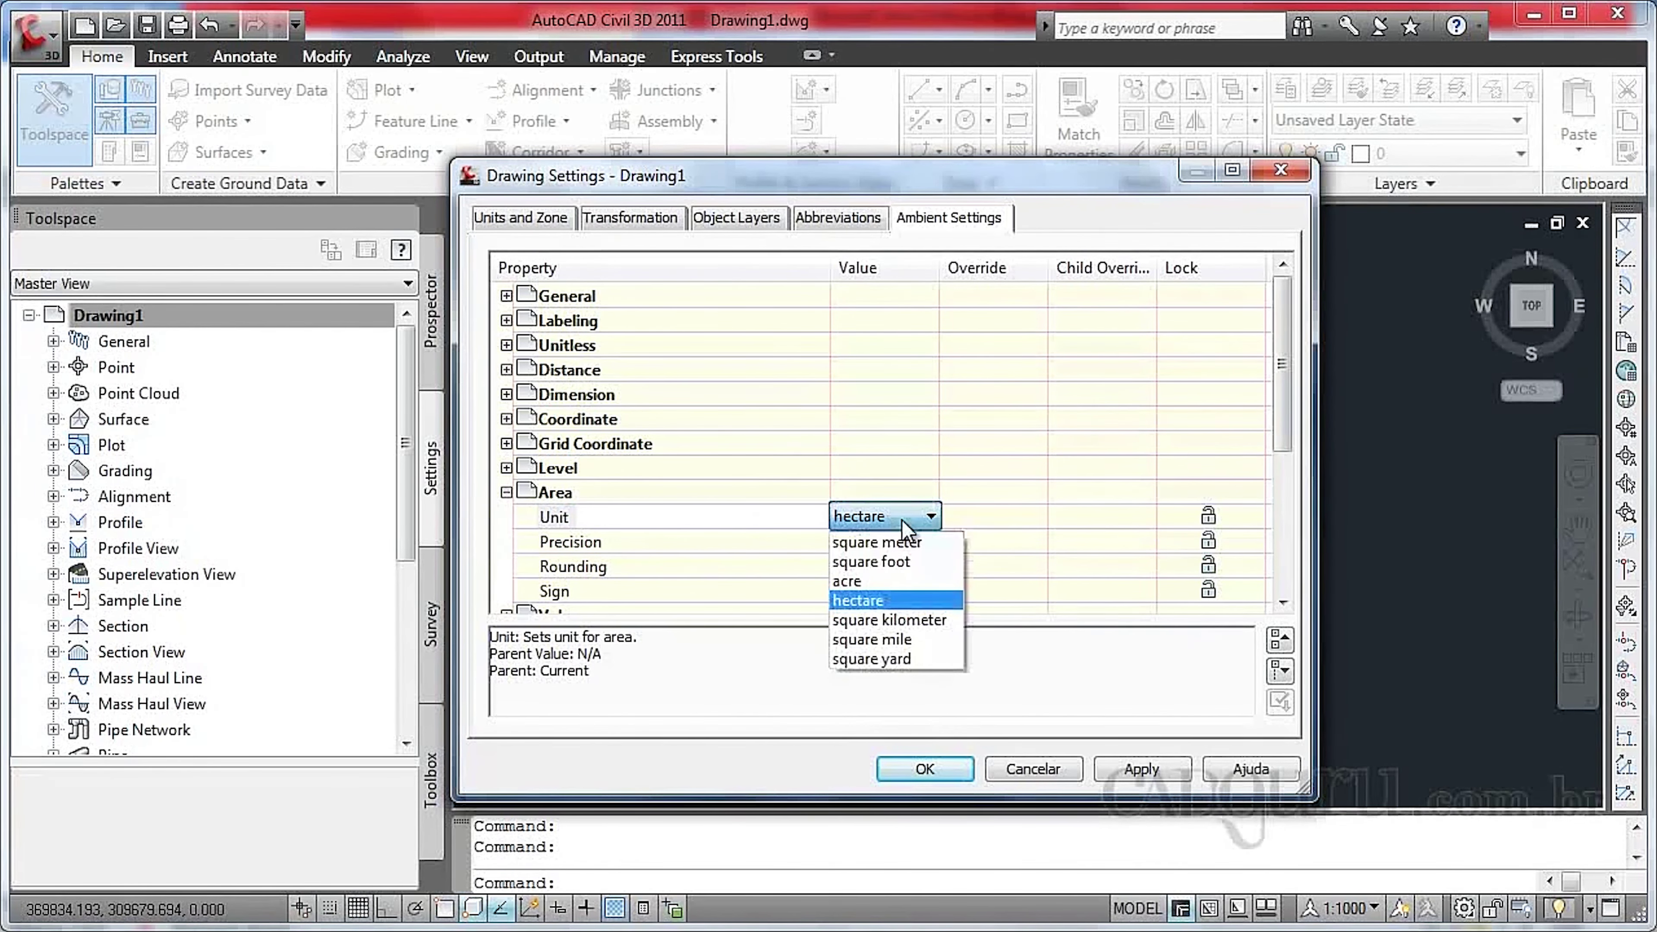
pyautogui.click(904, 522)
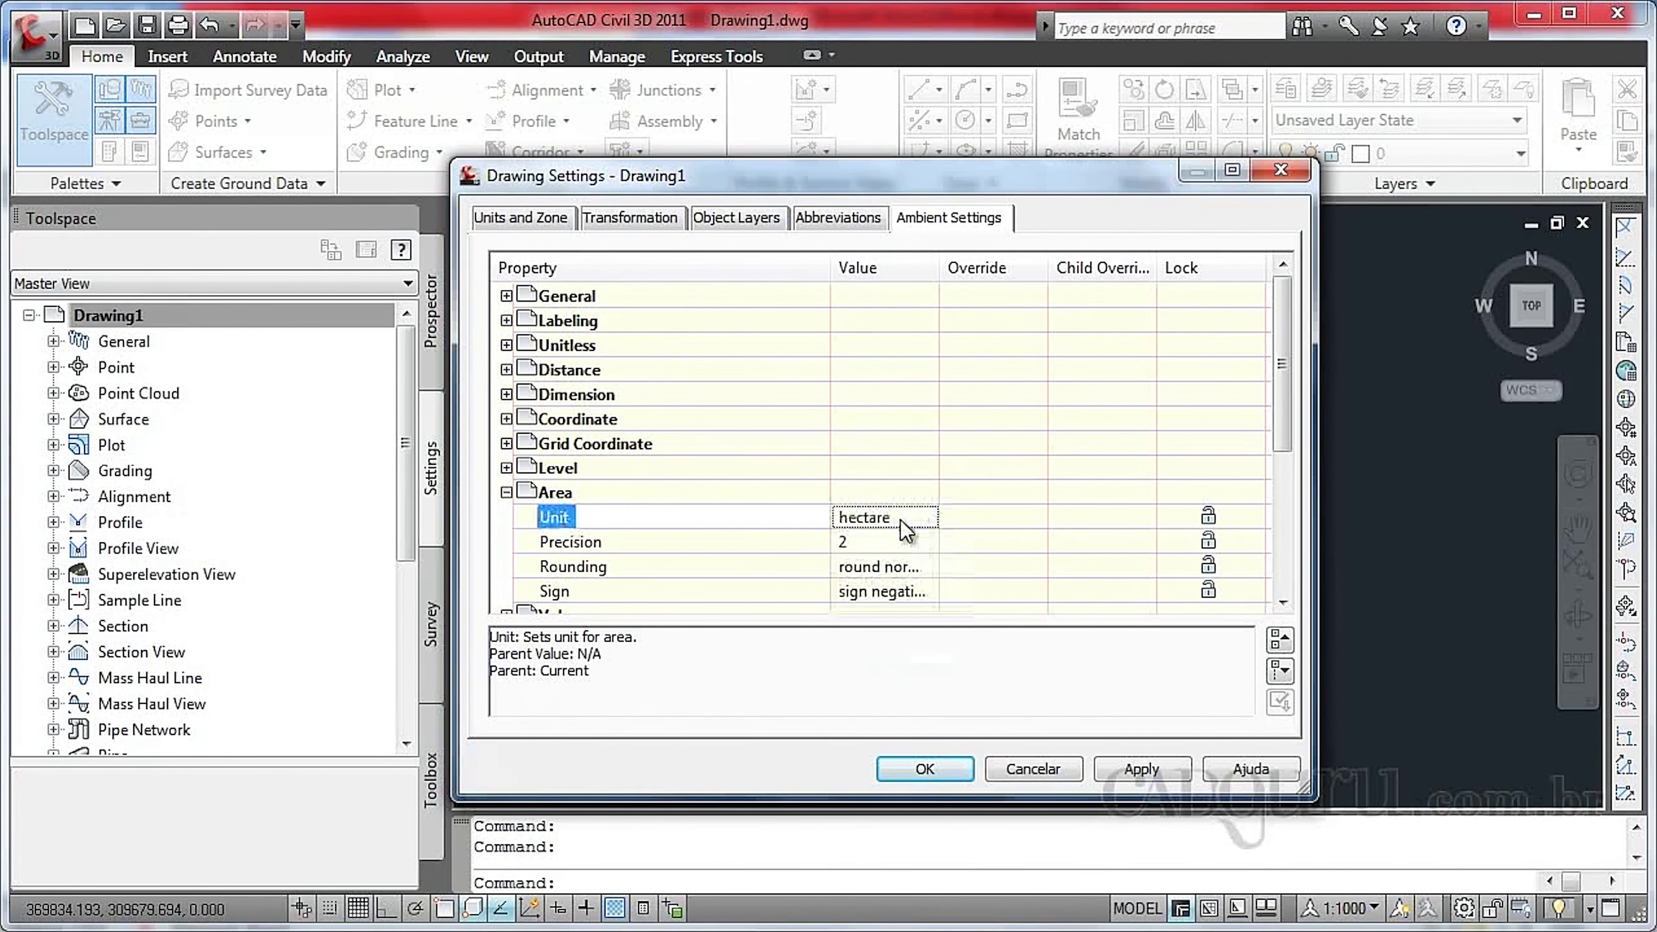
pyautogui.click(506, 492)
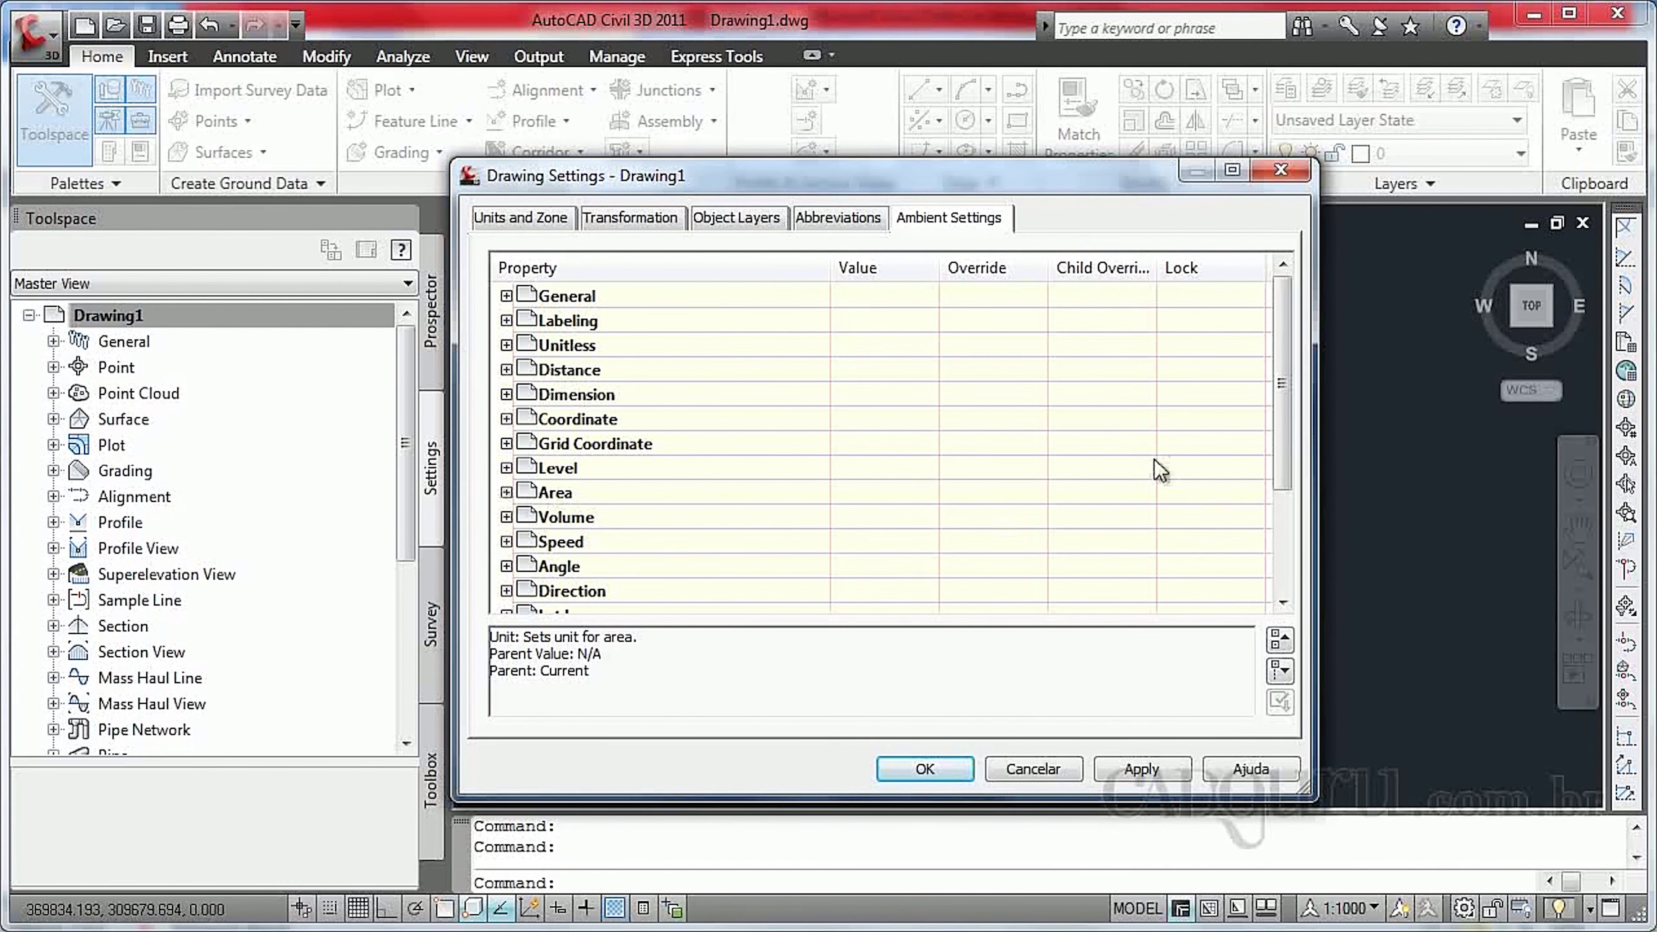
# - Choose degree as the Angle unit in the ambient settings
pyautogui.moveTo(1283, 385); pyautogui.dragTo(1276, 497)
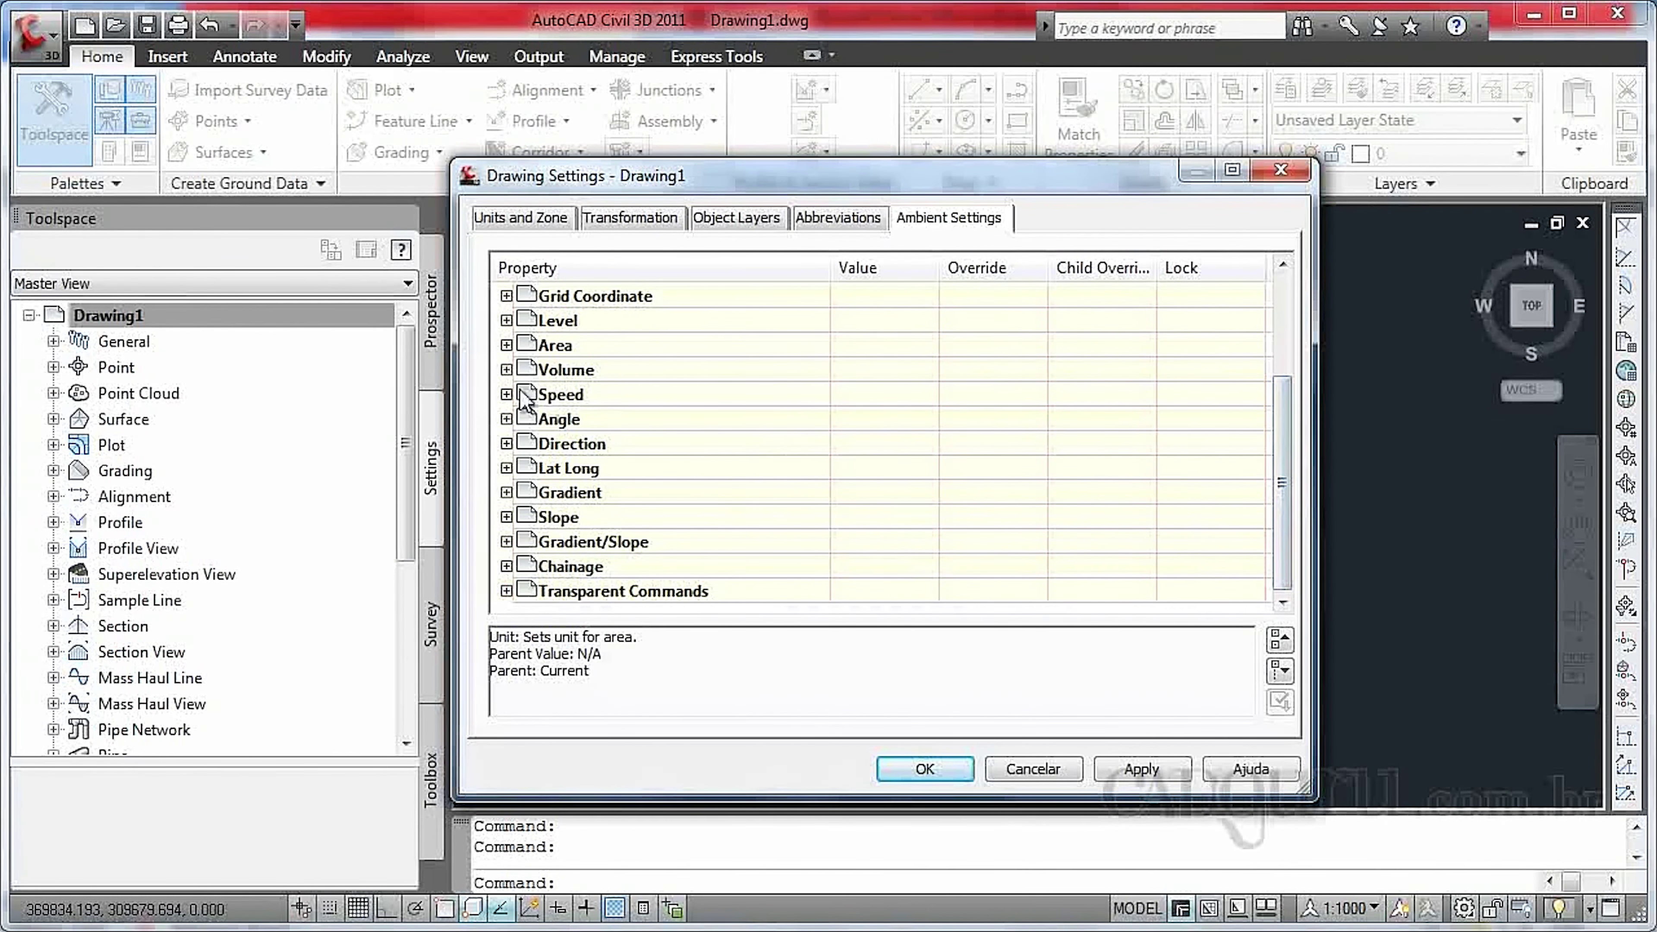
pyautogui.click(506, 419)
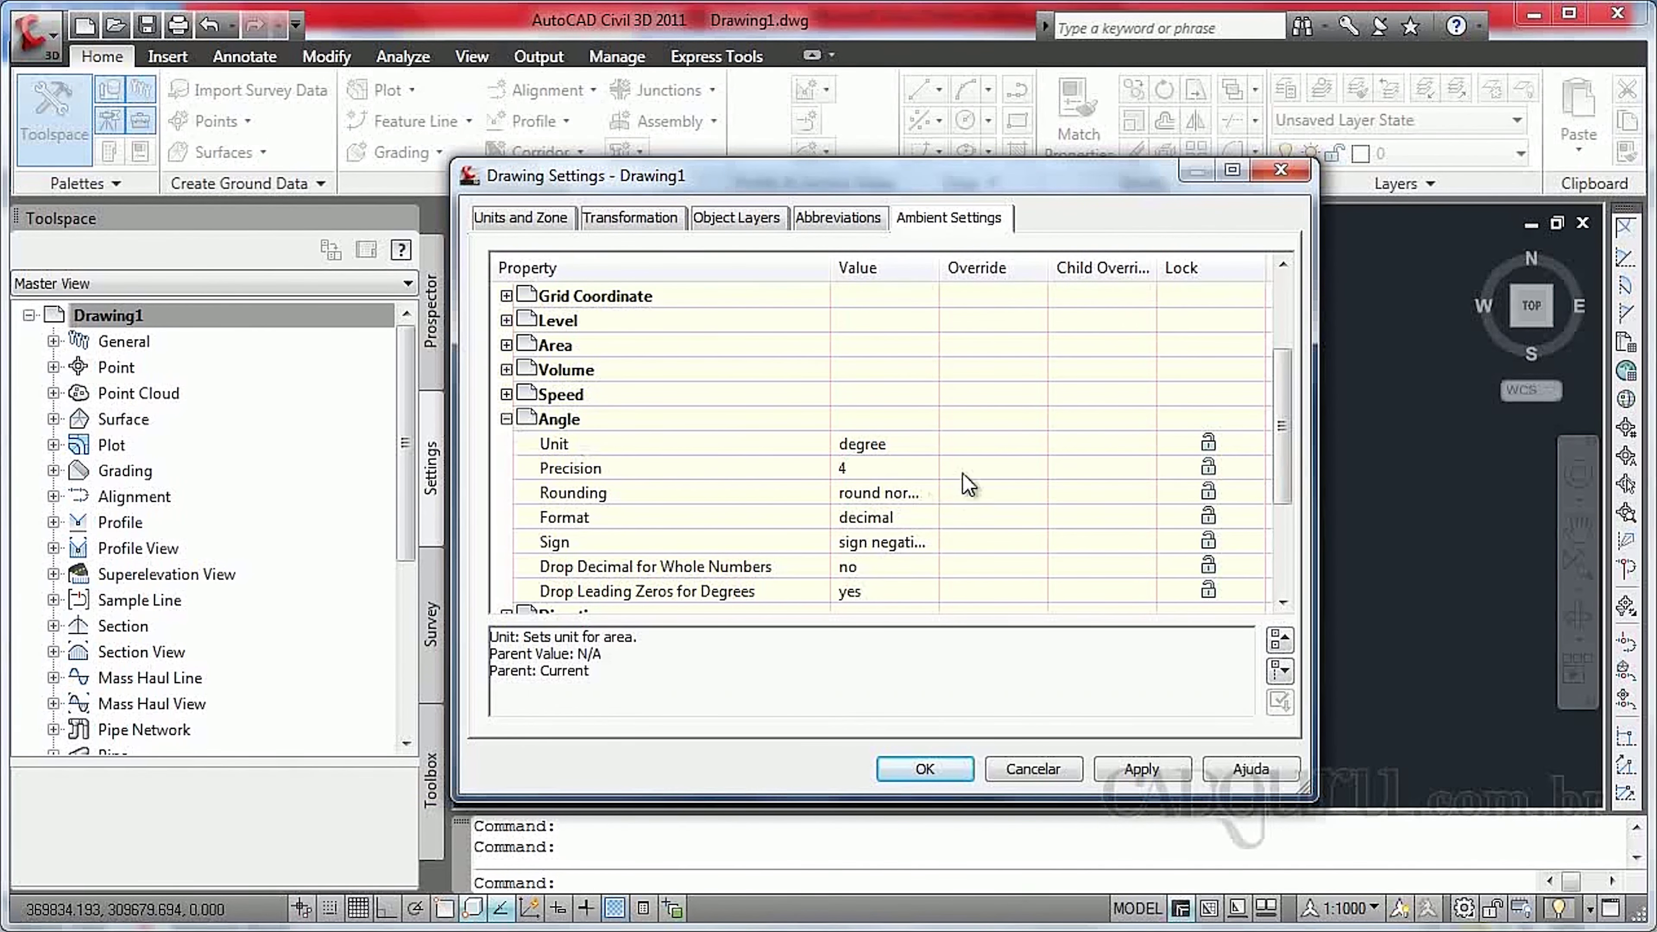
pyautogui.click(898, 447)
pyautogui.click(898, 447)
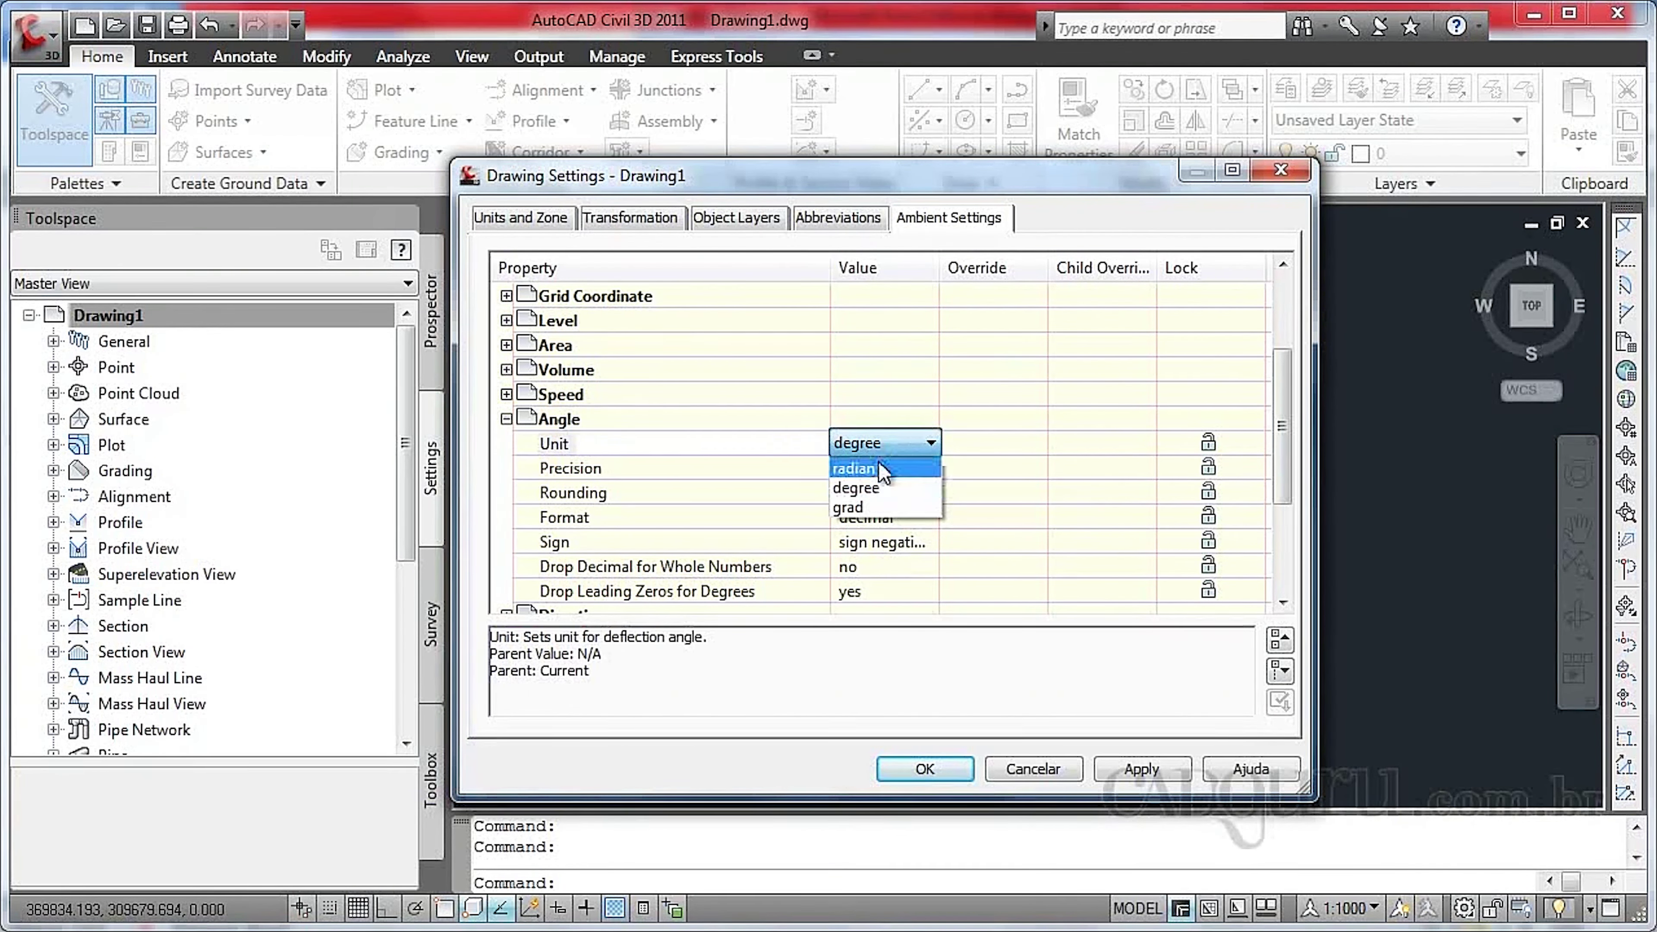
pyautogui.click(867, 490)
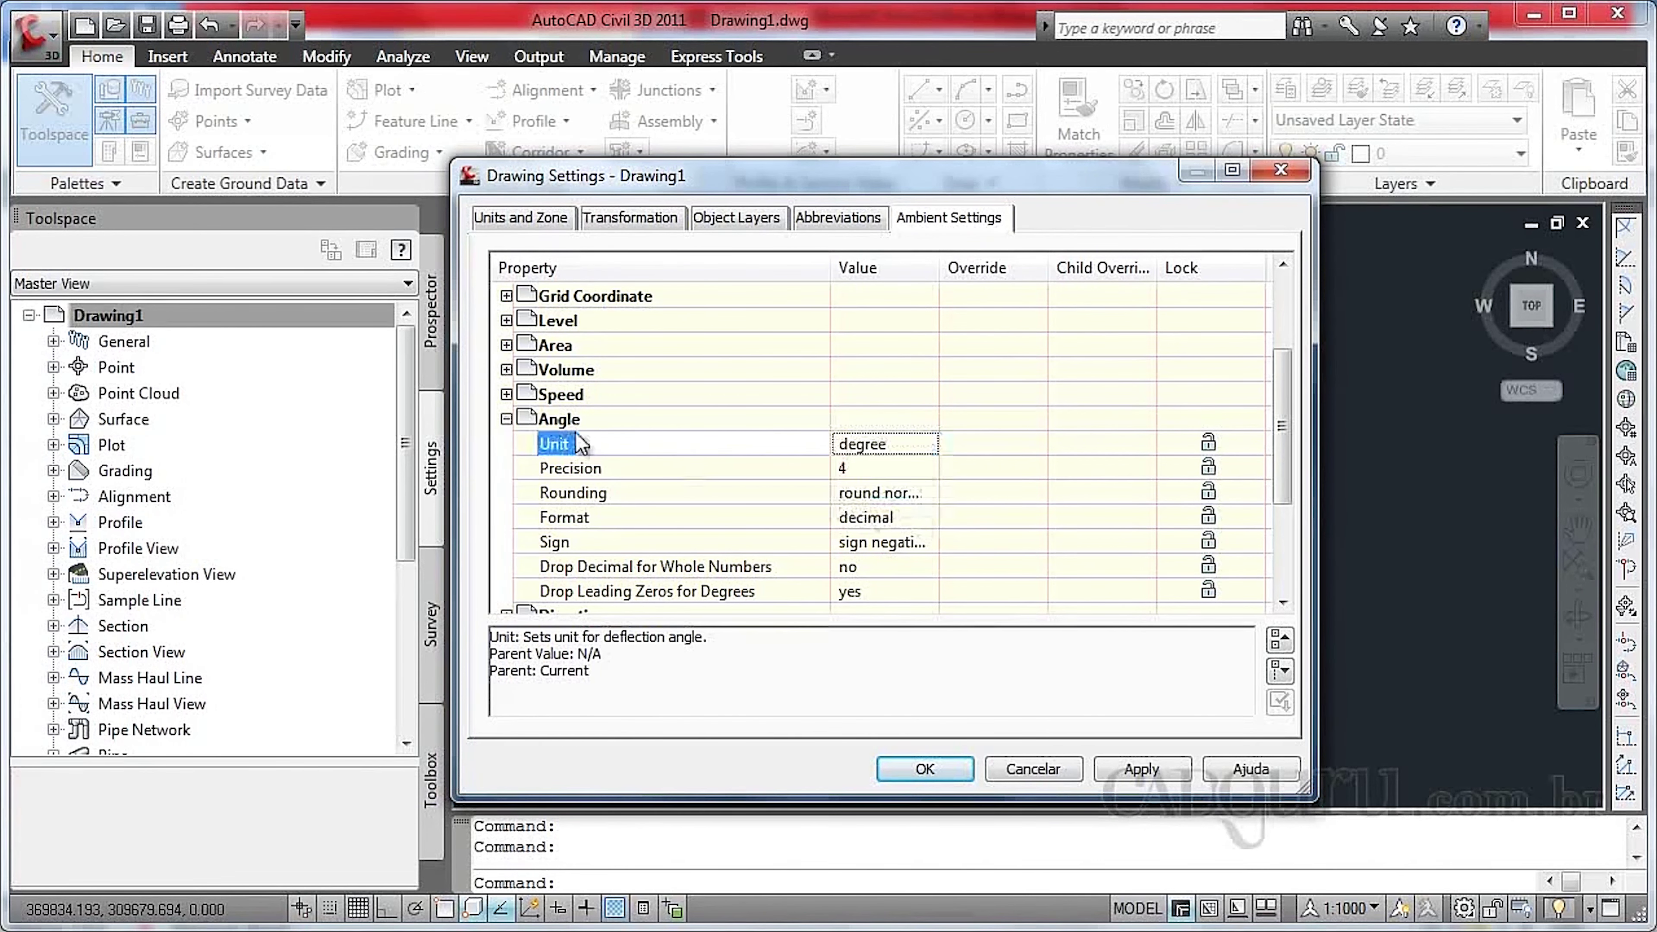
pyautogui.click(506, 419)
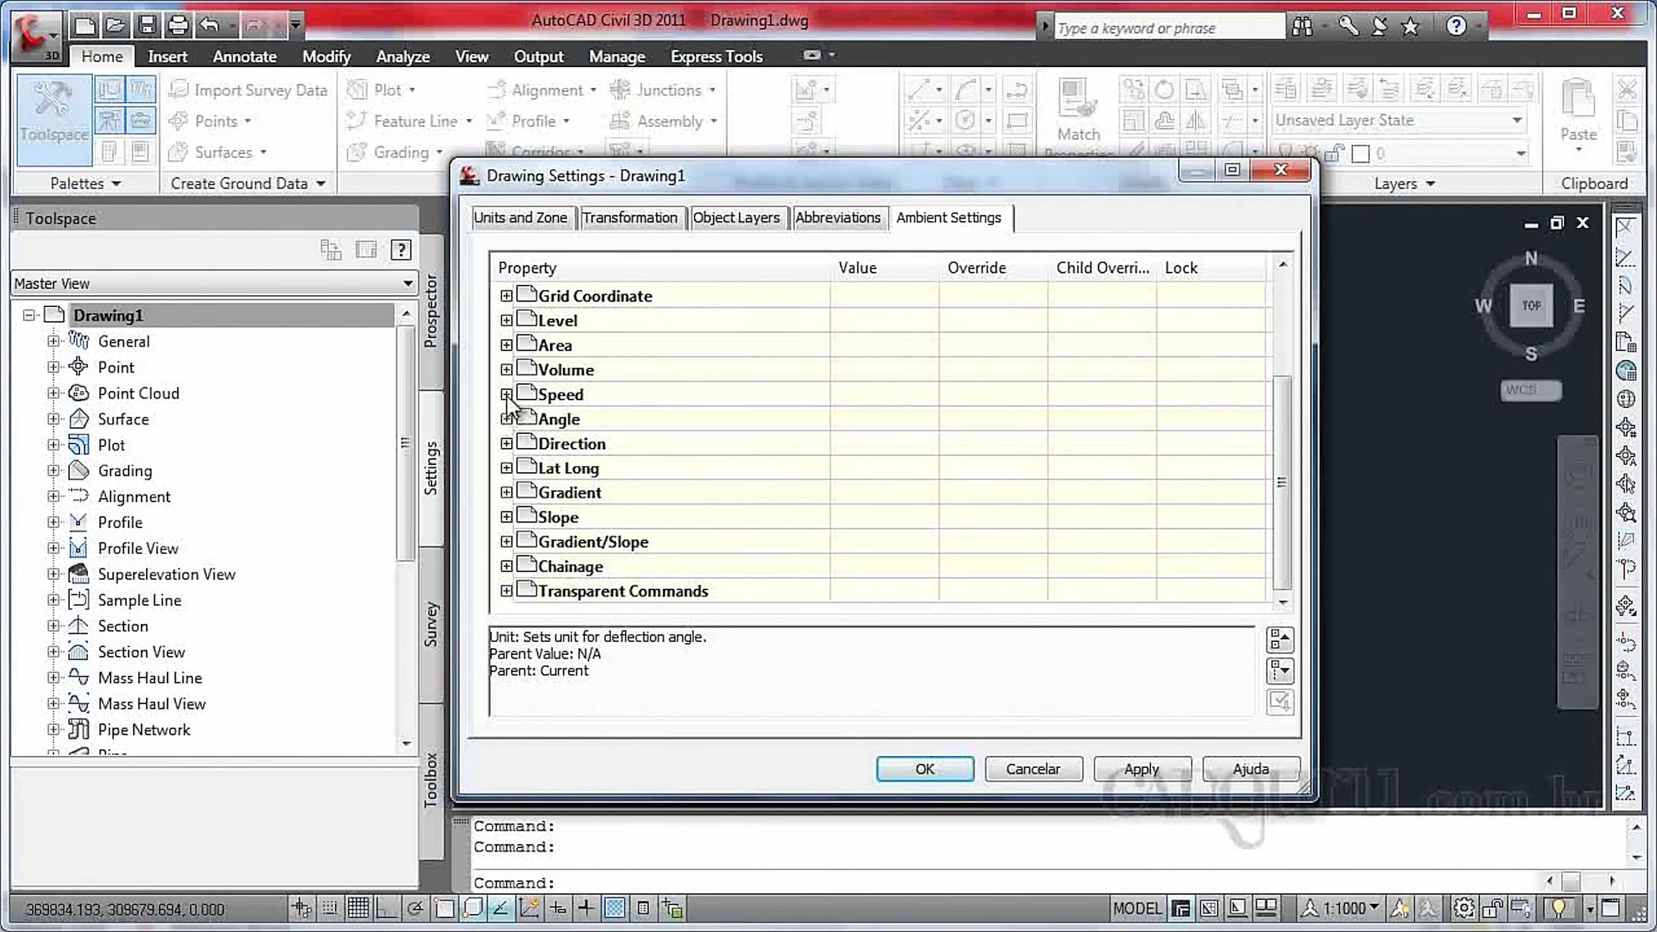
# - Choose kilometer/hr. as the Speed unit in the ambient settings
pyautogui.click(506, 395)
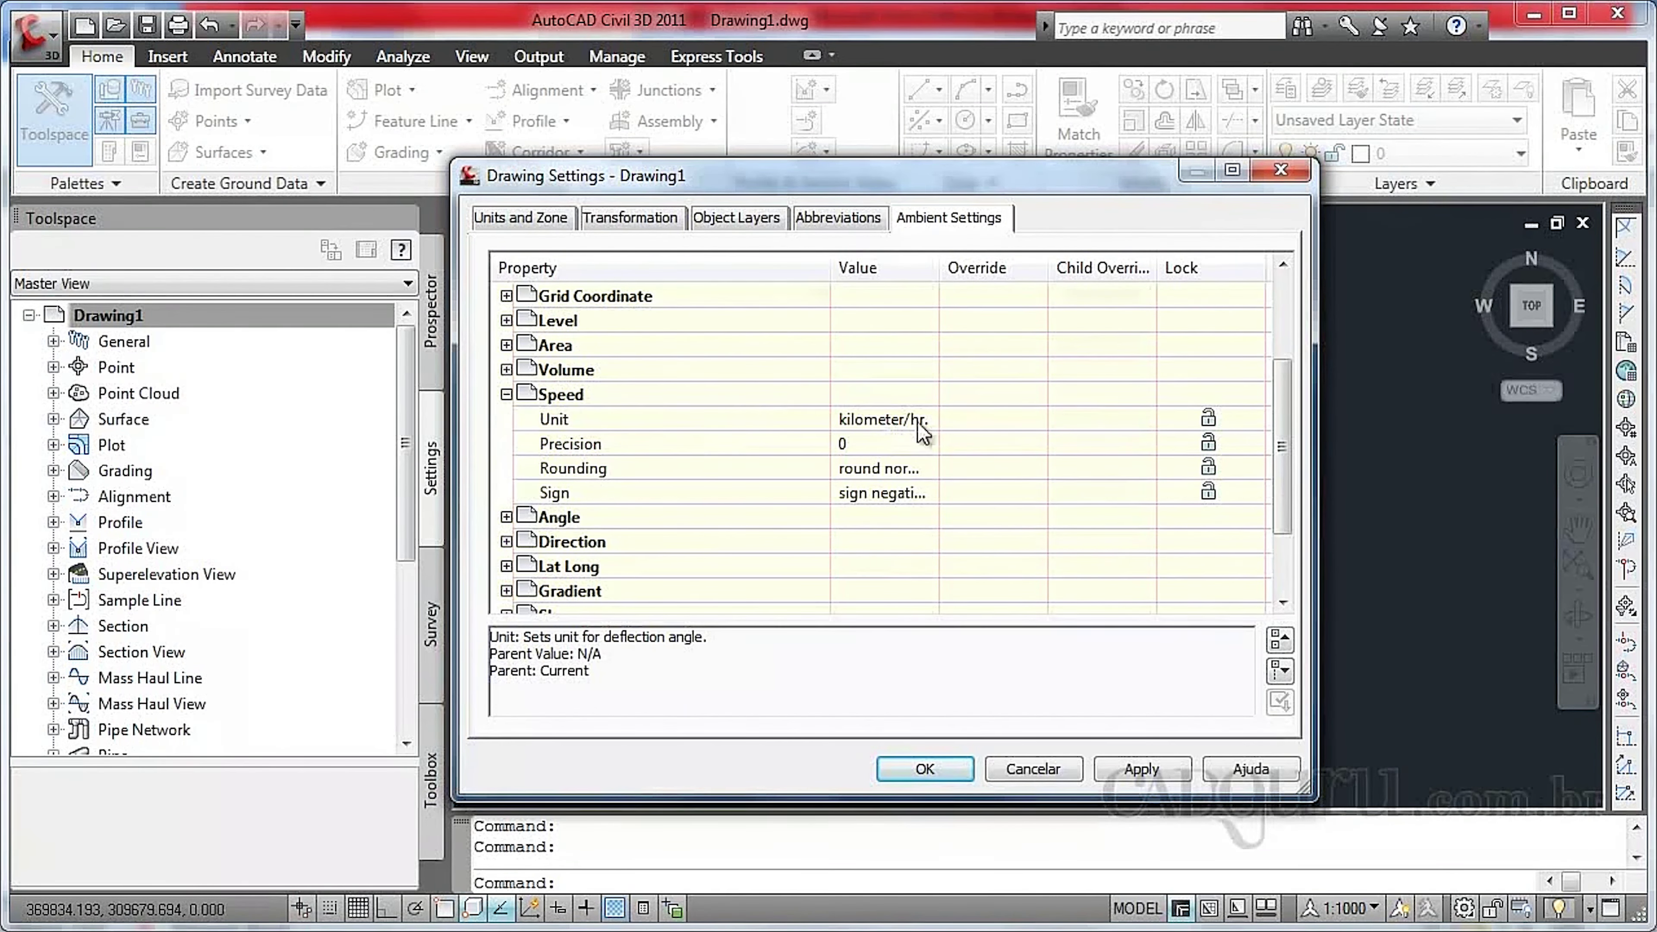
pyautogui.click(886, 424)
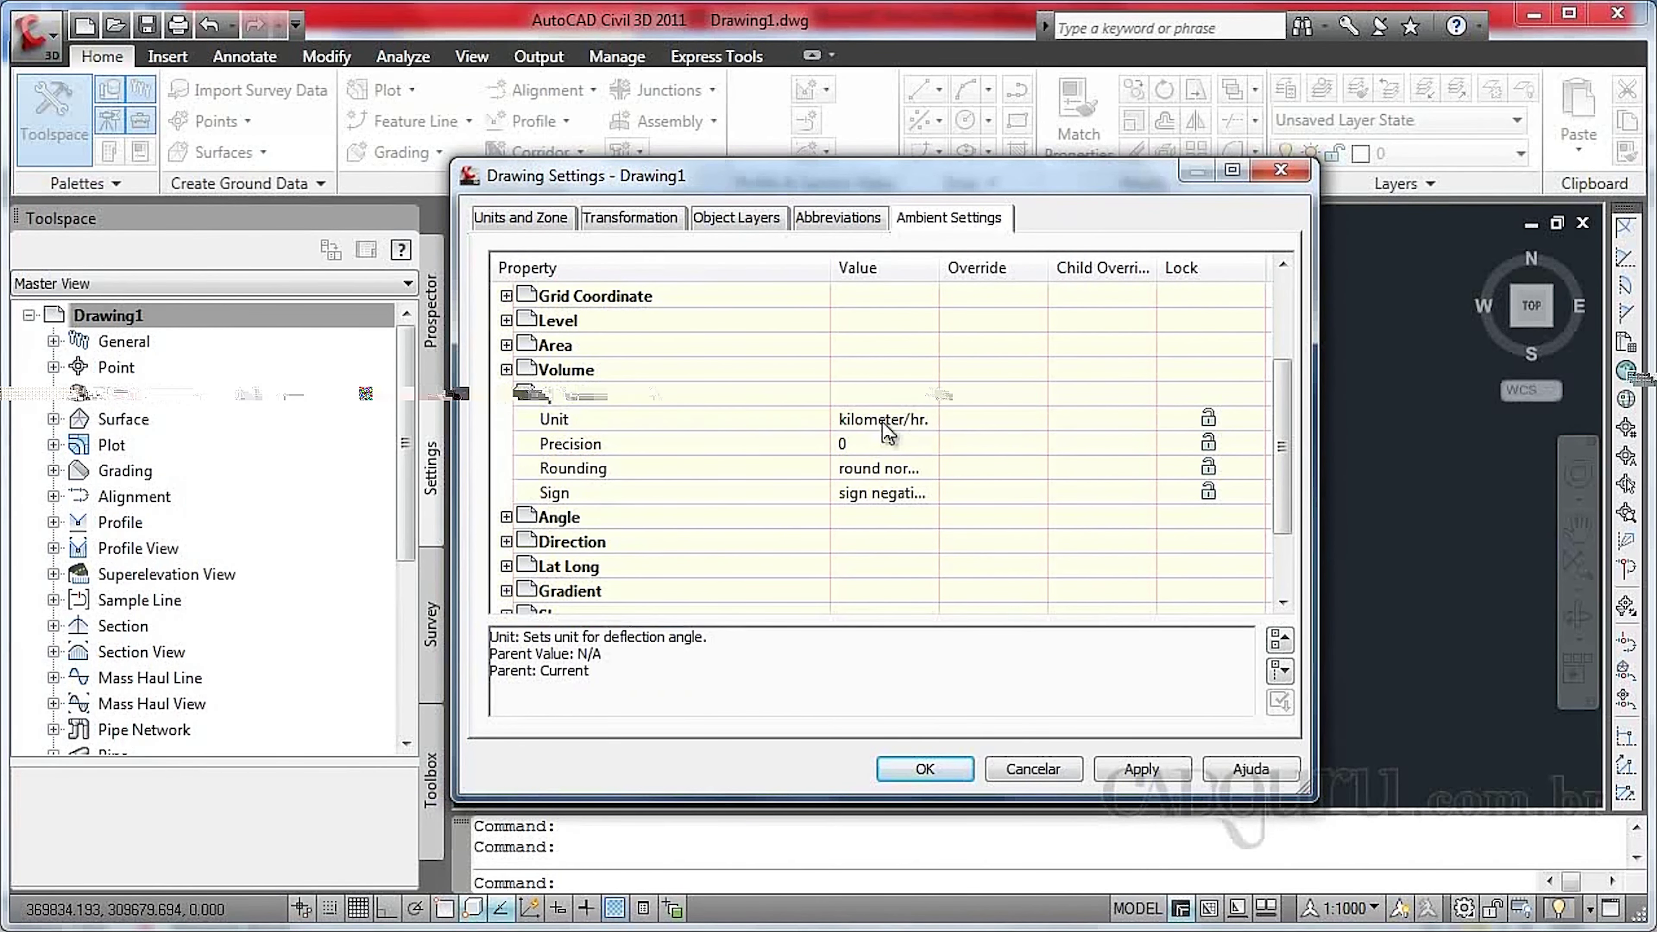
pyautogui.click(886, 428)
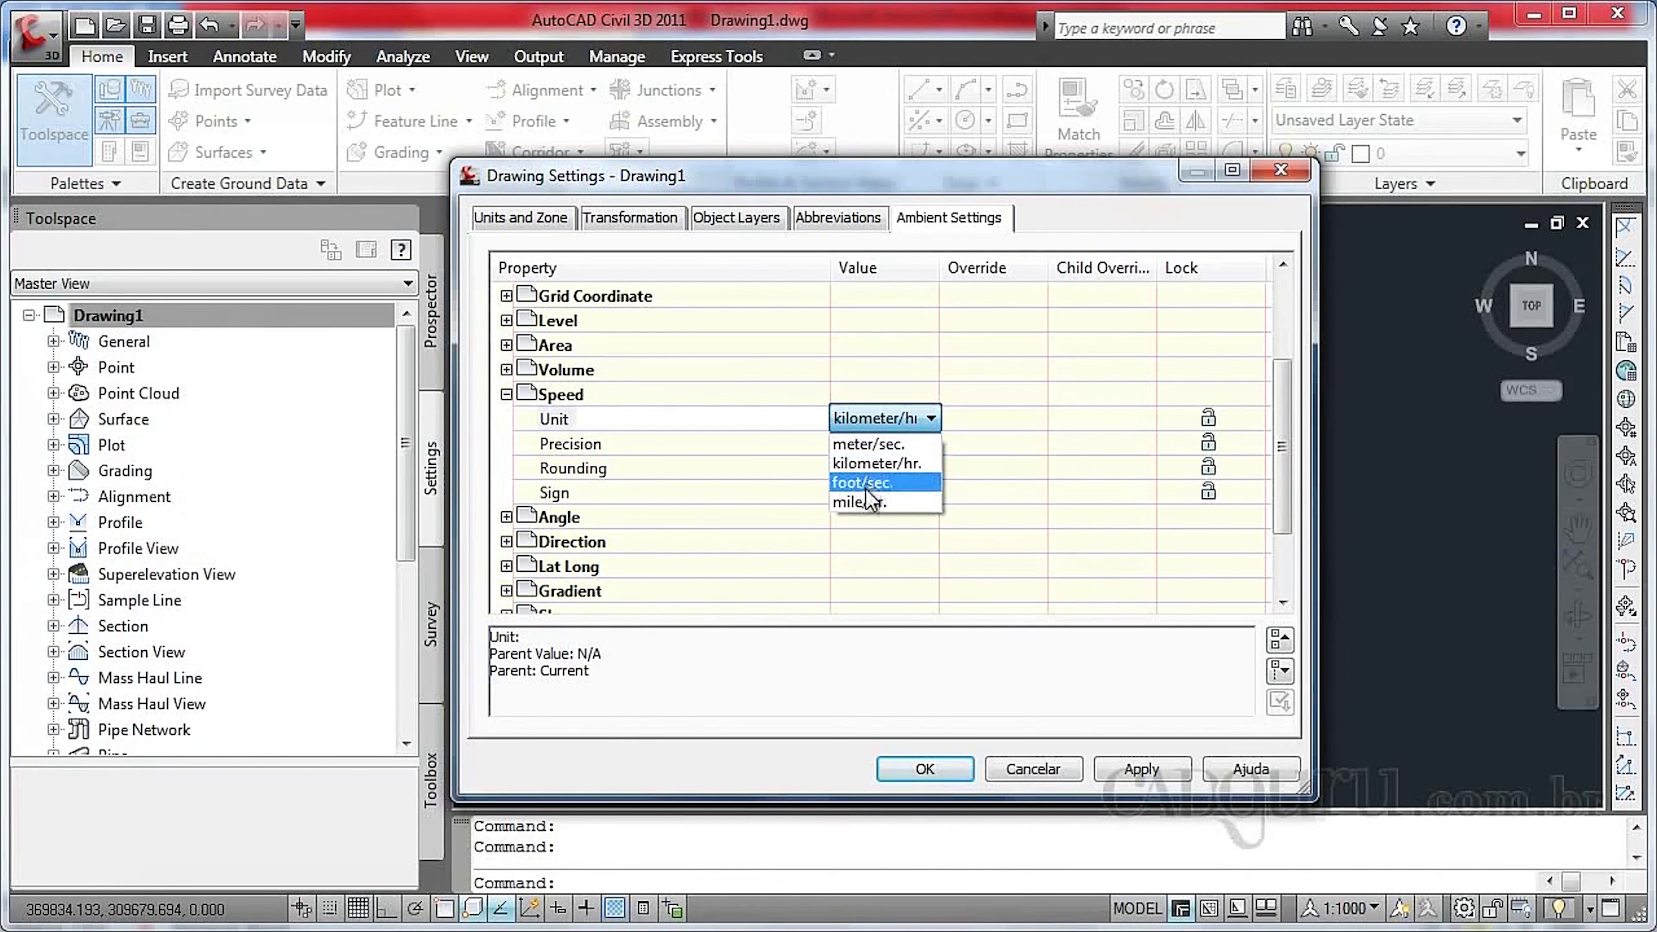
pyautogui.click(873, 464)
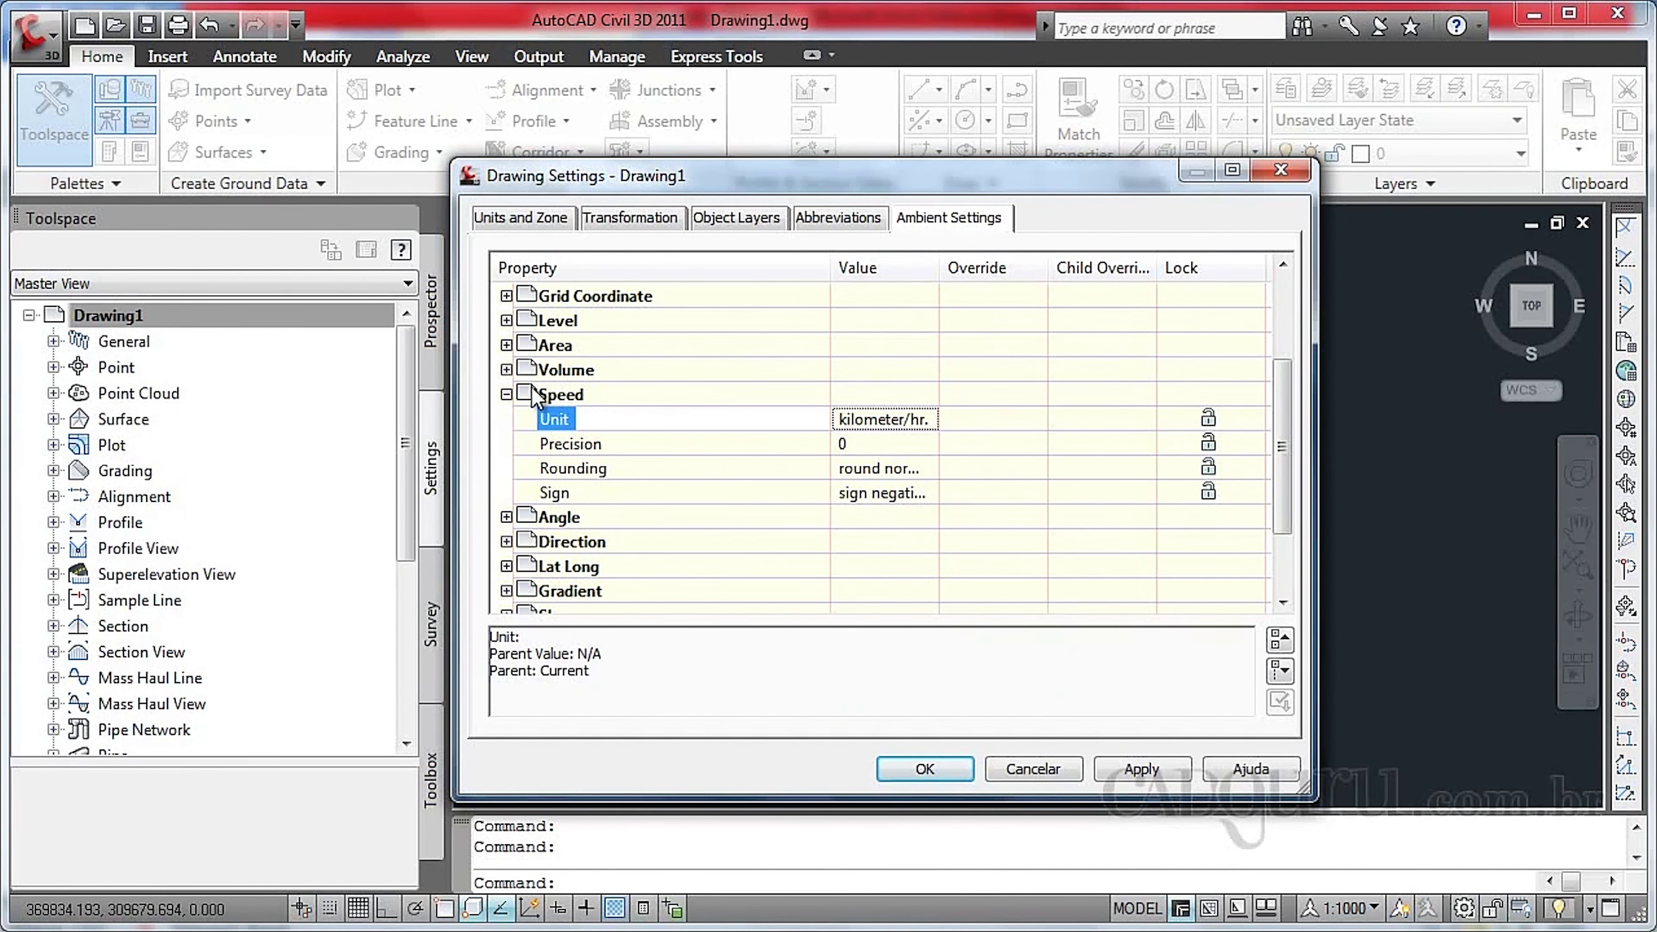
# - Set the drawing's zone category to South America, PSAD 56, SA 1969 and SIRGAS Datums
pyautogui.click(507, 394)
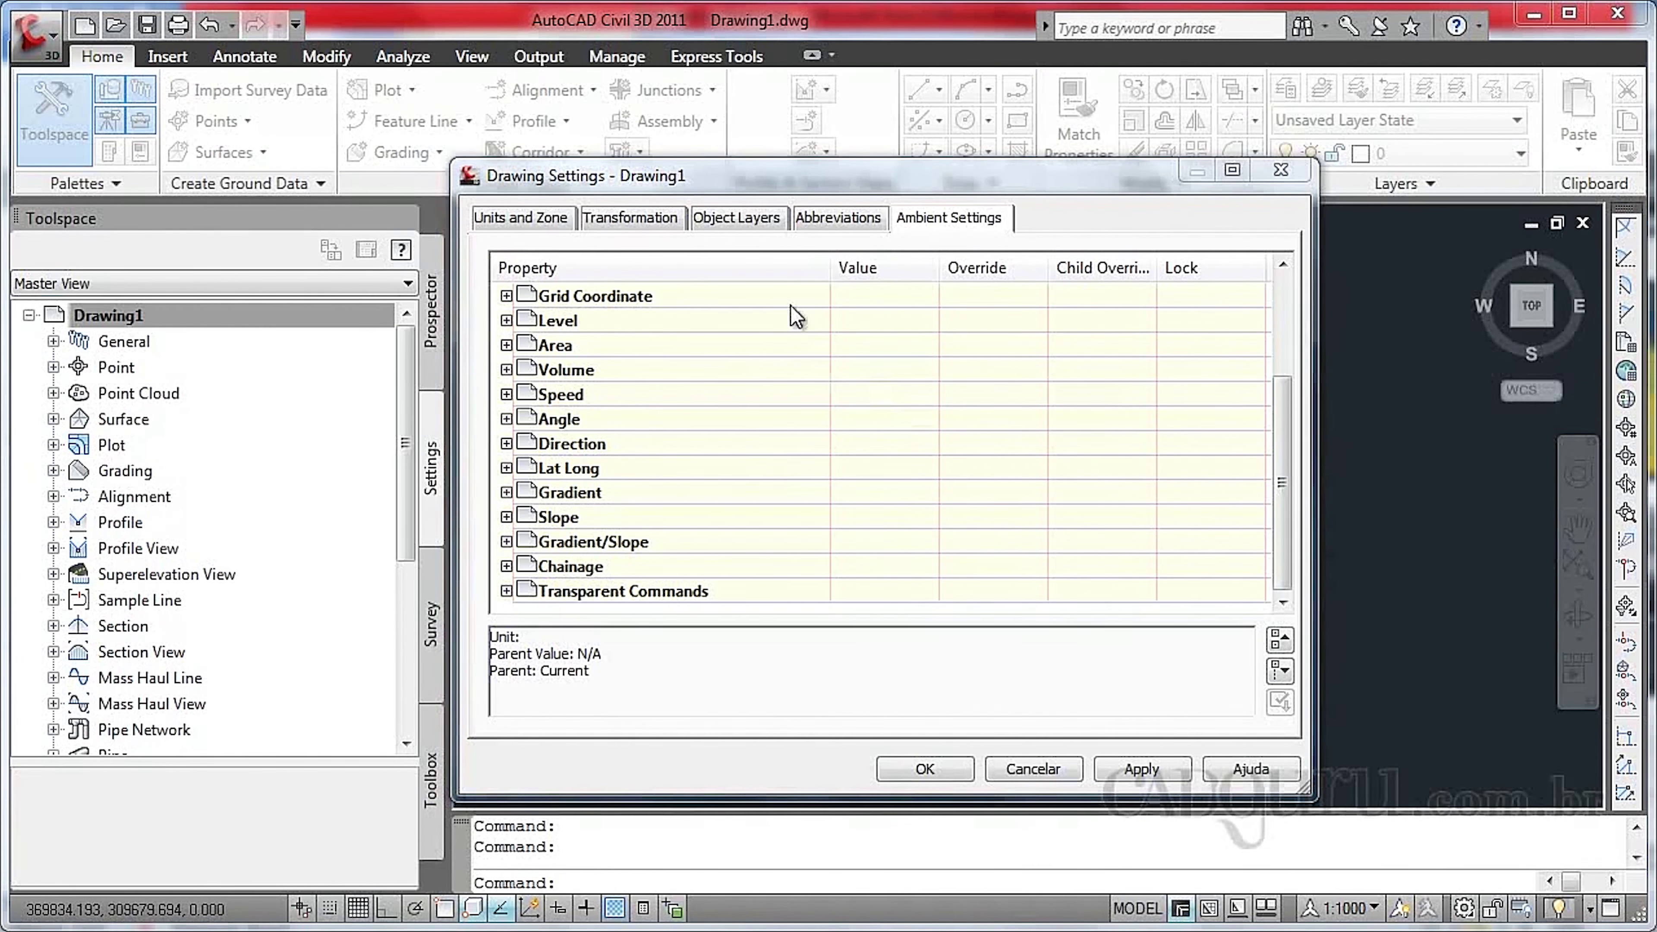
pyautogui.click(515, 219)
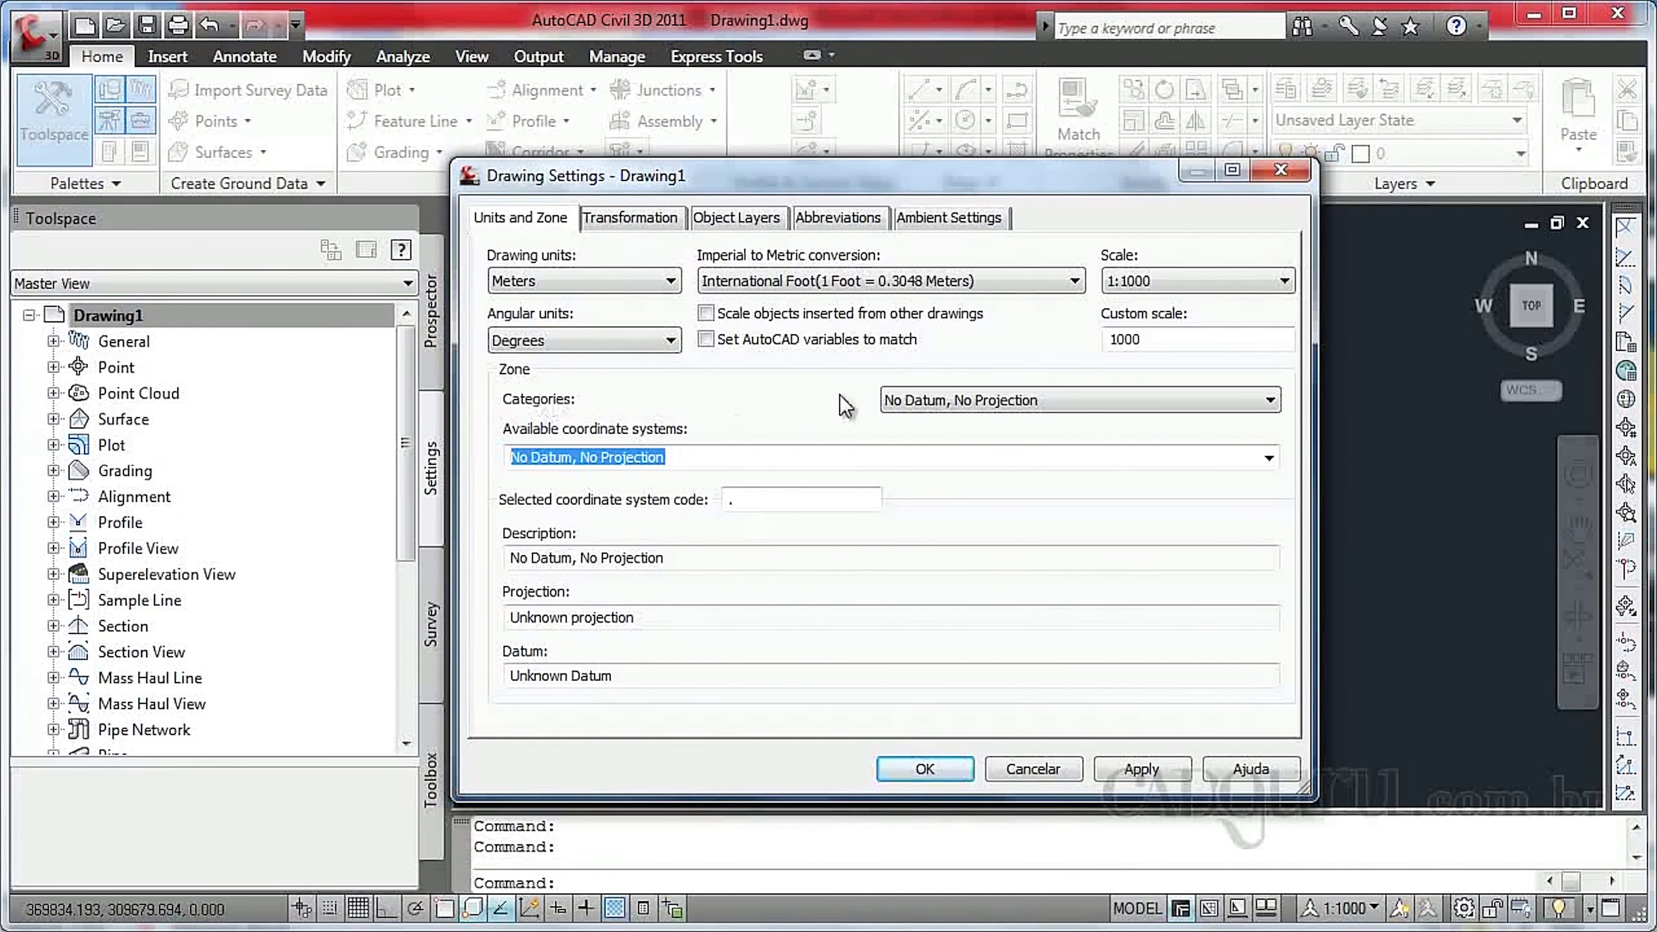
pyautogui.click(1270, 400)
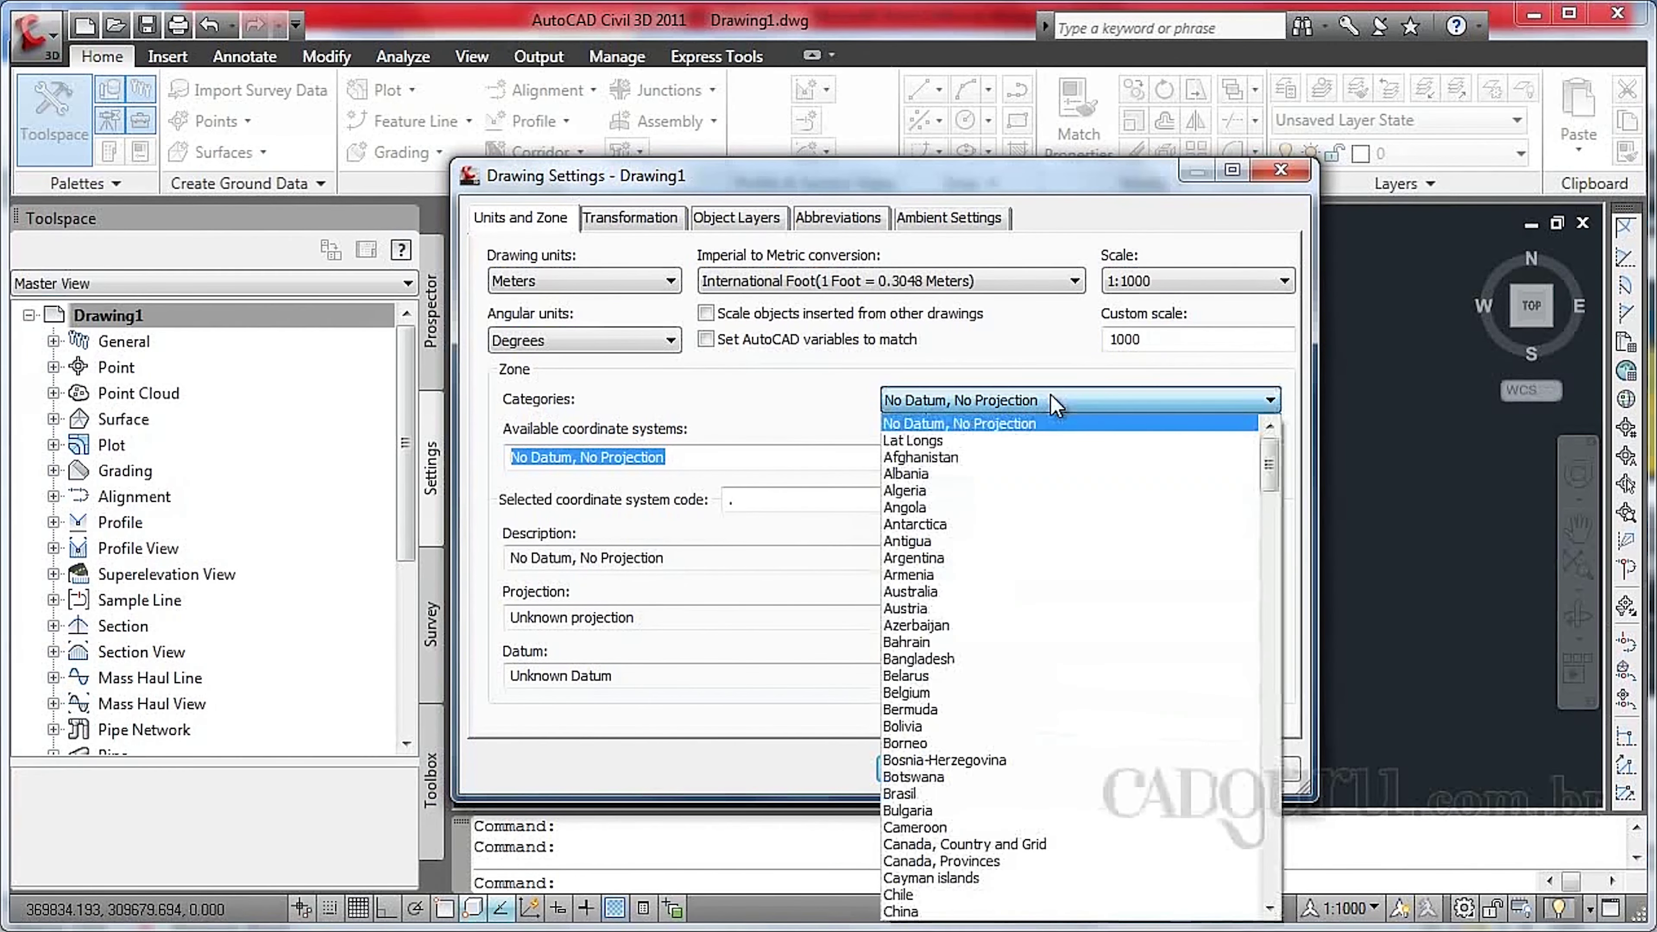
pyautogui.moveTo(1270, 465); pyautogui.dragTo(1266, 871)
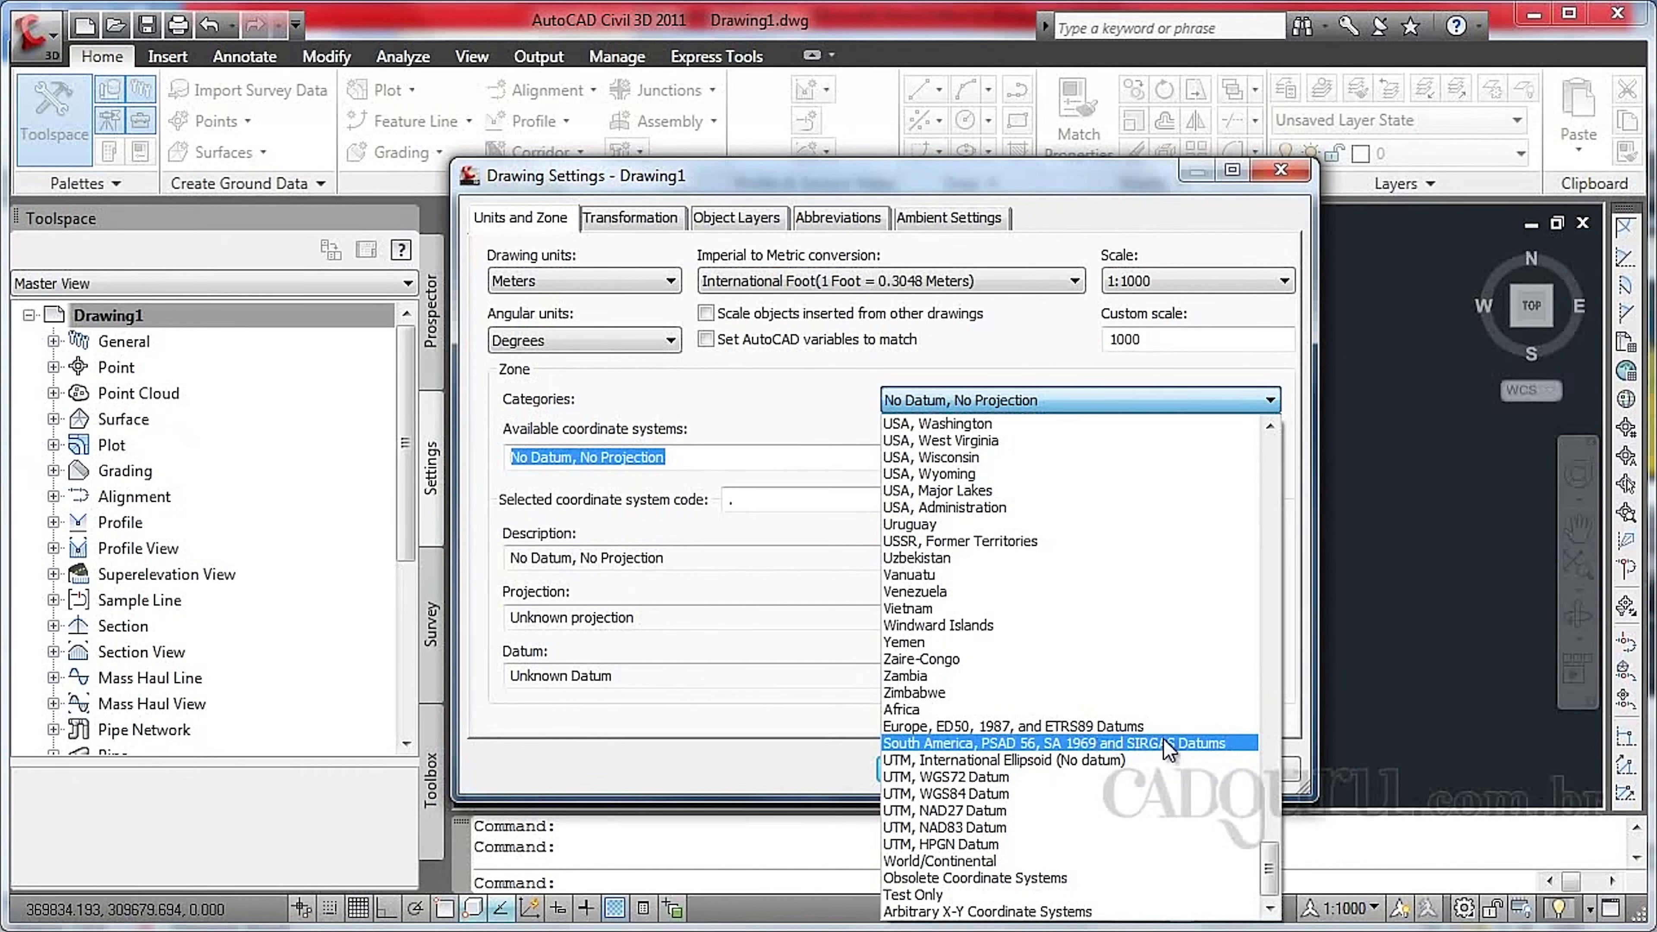
pyautogui.click(980, 743)
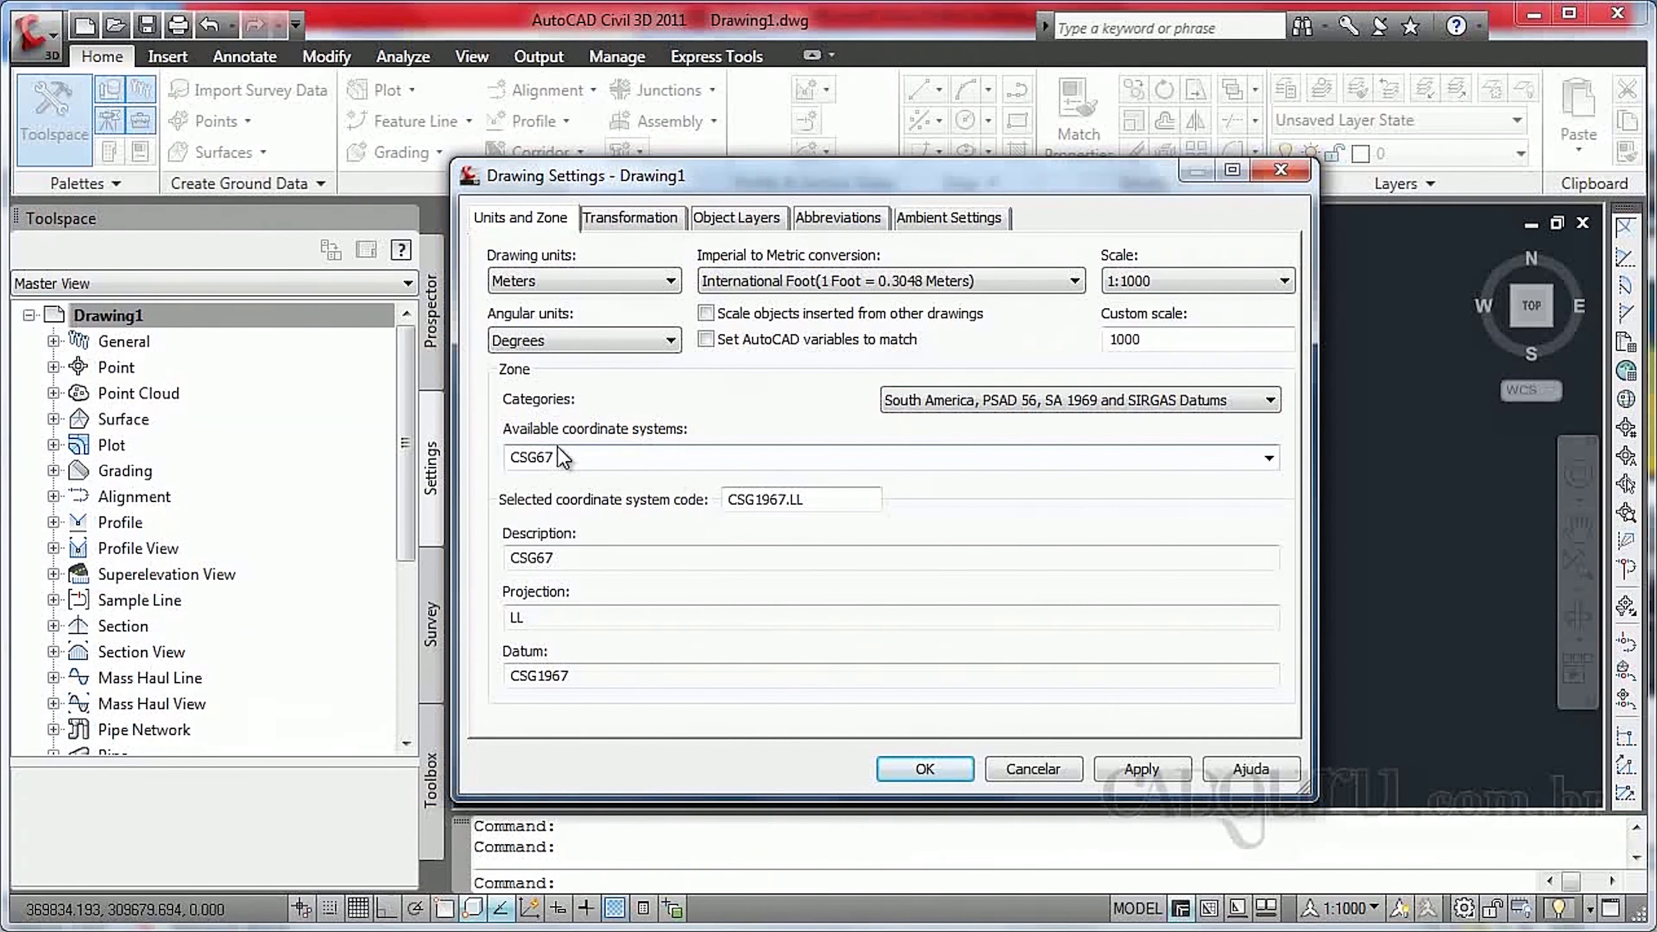
# - Choose SIRGAS 2000 / UTM zone 23S as the drawing's coordinate system
pyautogui.click(1266, 457)
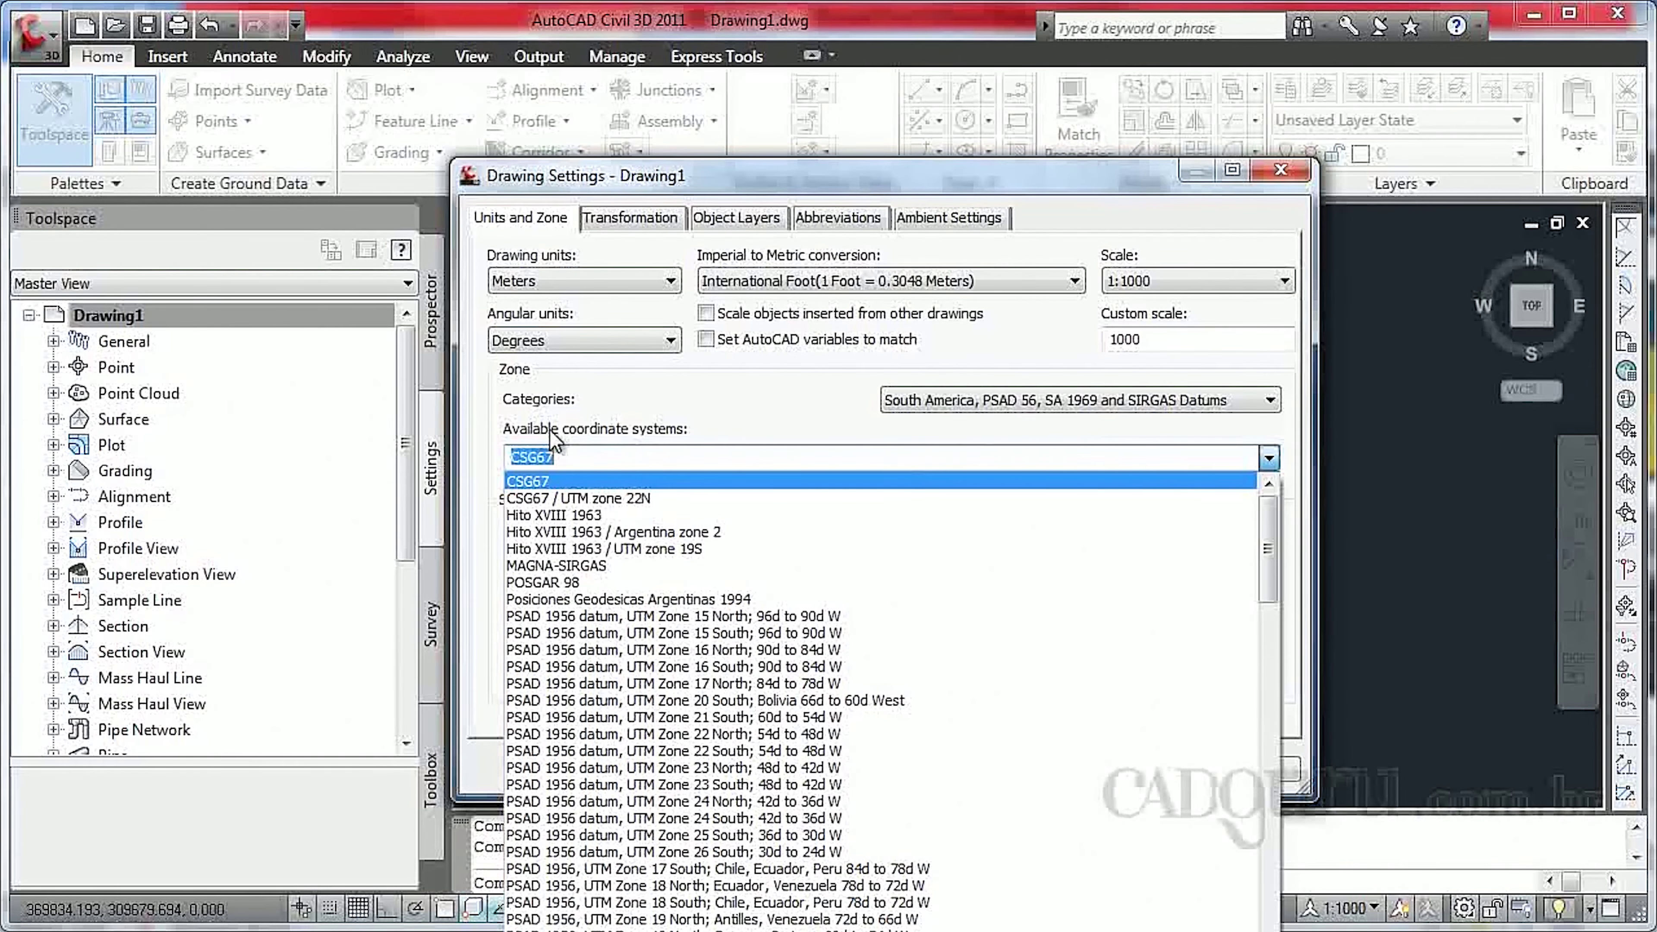
pyautogui.moveTo(1267, 520)
pyautogui.mouseDown()
pyautogui.moveTo(1264, 724)
pyautogui.moveTo(1295, 504)
pyautogui.mouseUp()
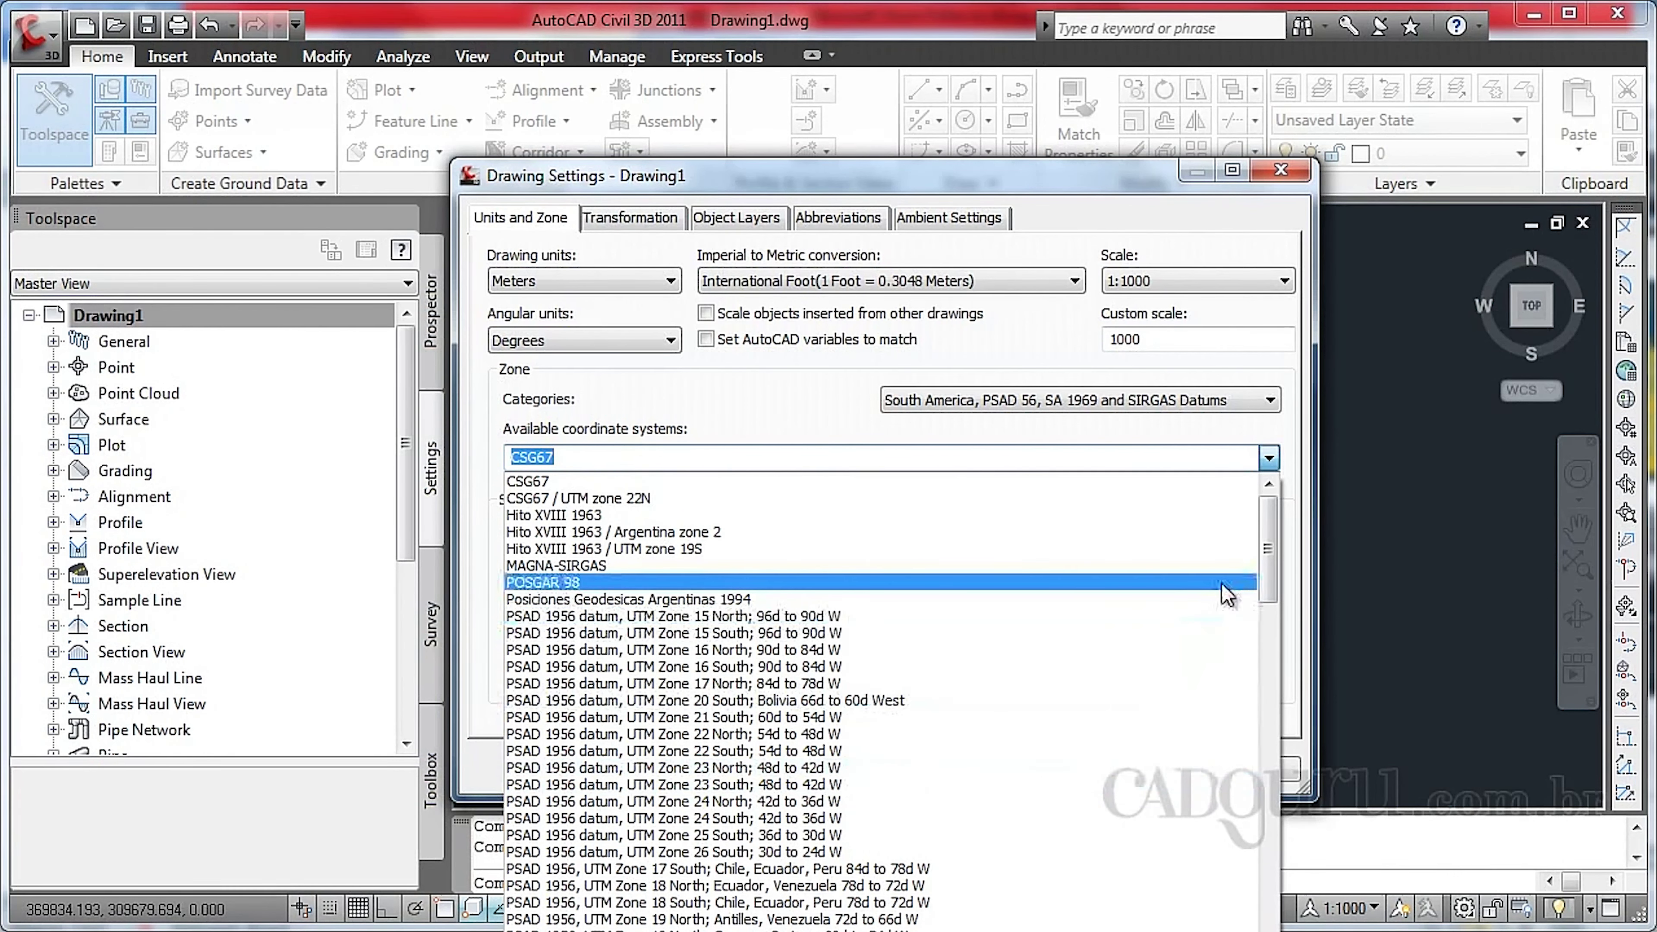
pyautogui.moveTo(1266, 591); pyautogui.dragTo(1249, 778)
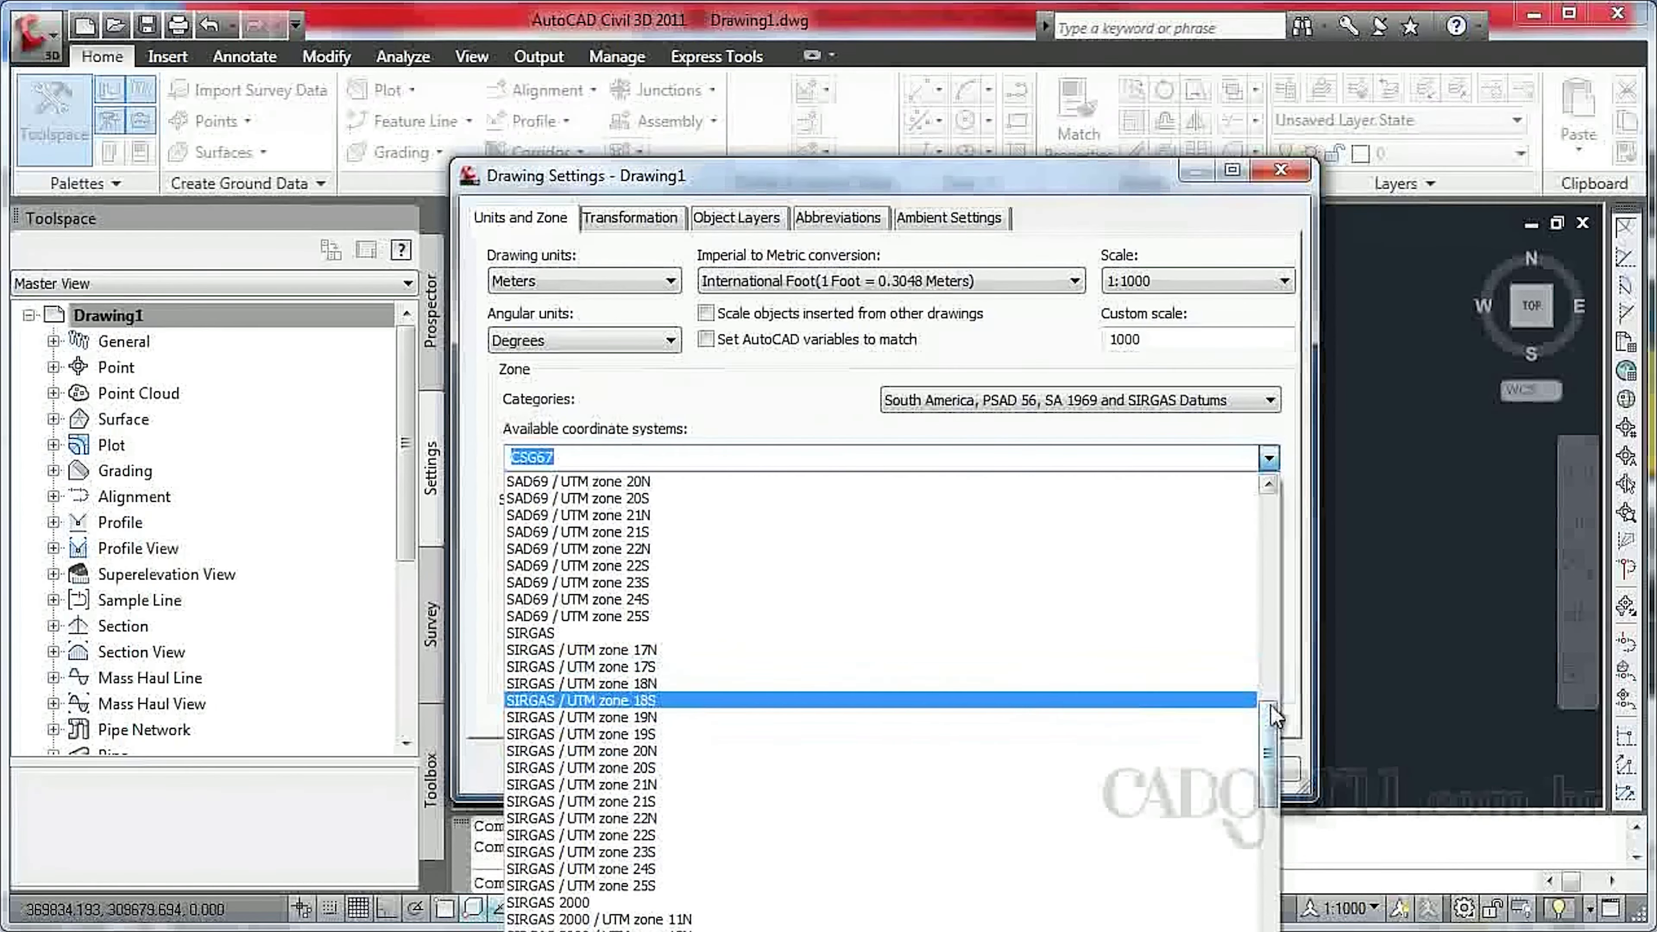
pyautogui.moveTo(1270, 738); pyautogui.dragTo(1270, 743)
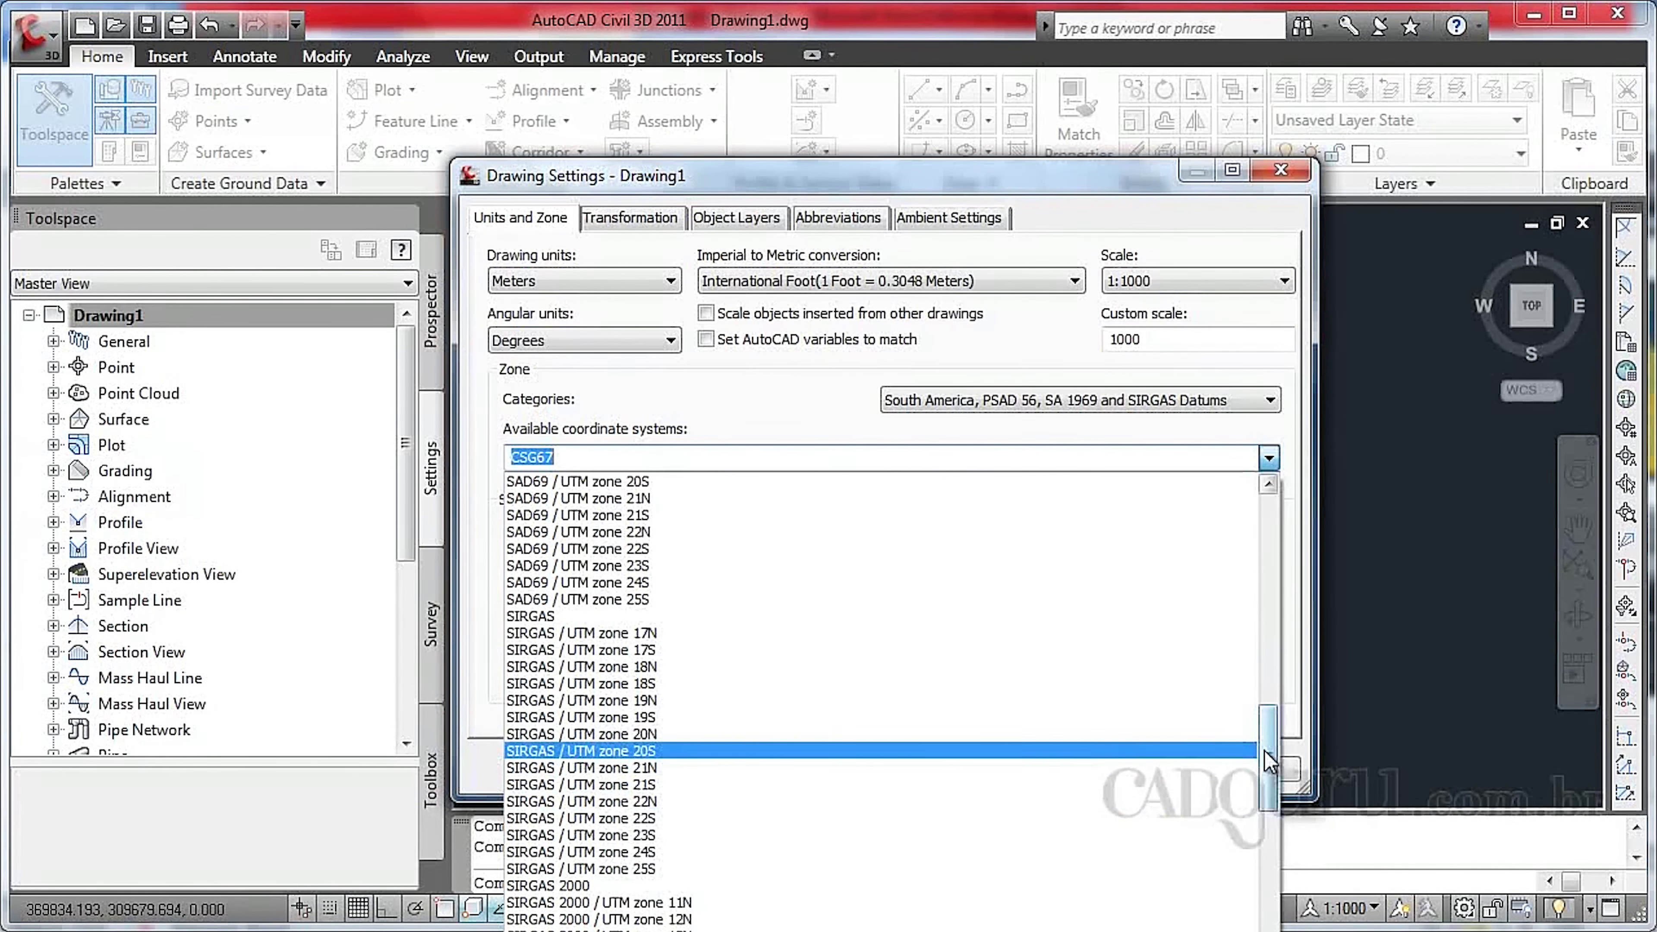
pyautogui.moveTo(1265, 751); pyautogui.dragTo(1265, 820)
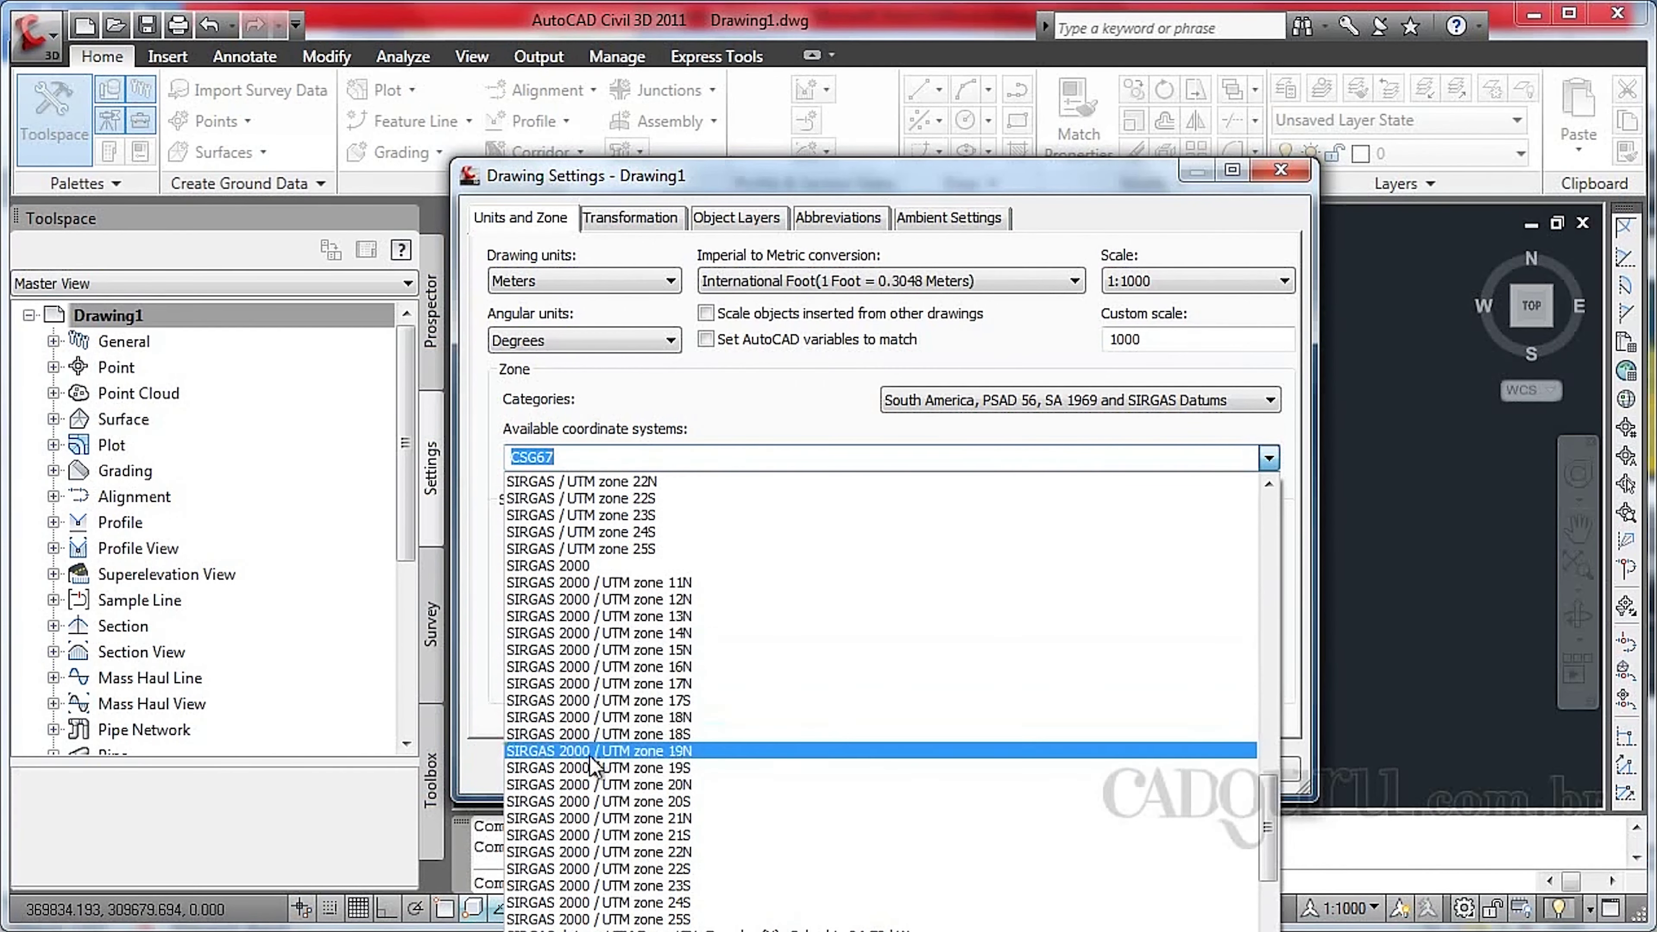
pyautogui.click(574, 886)
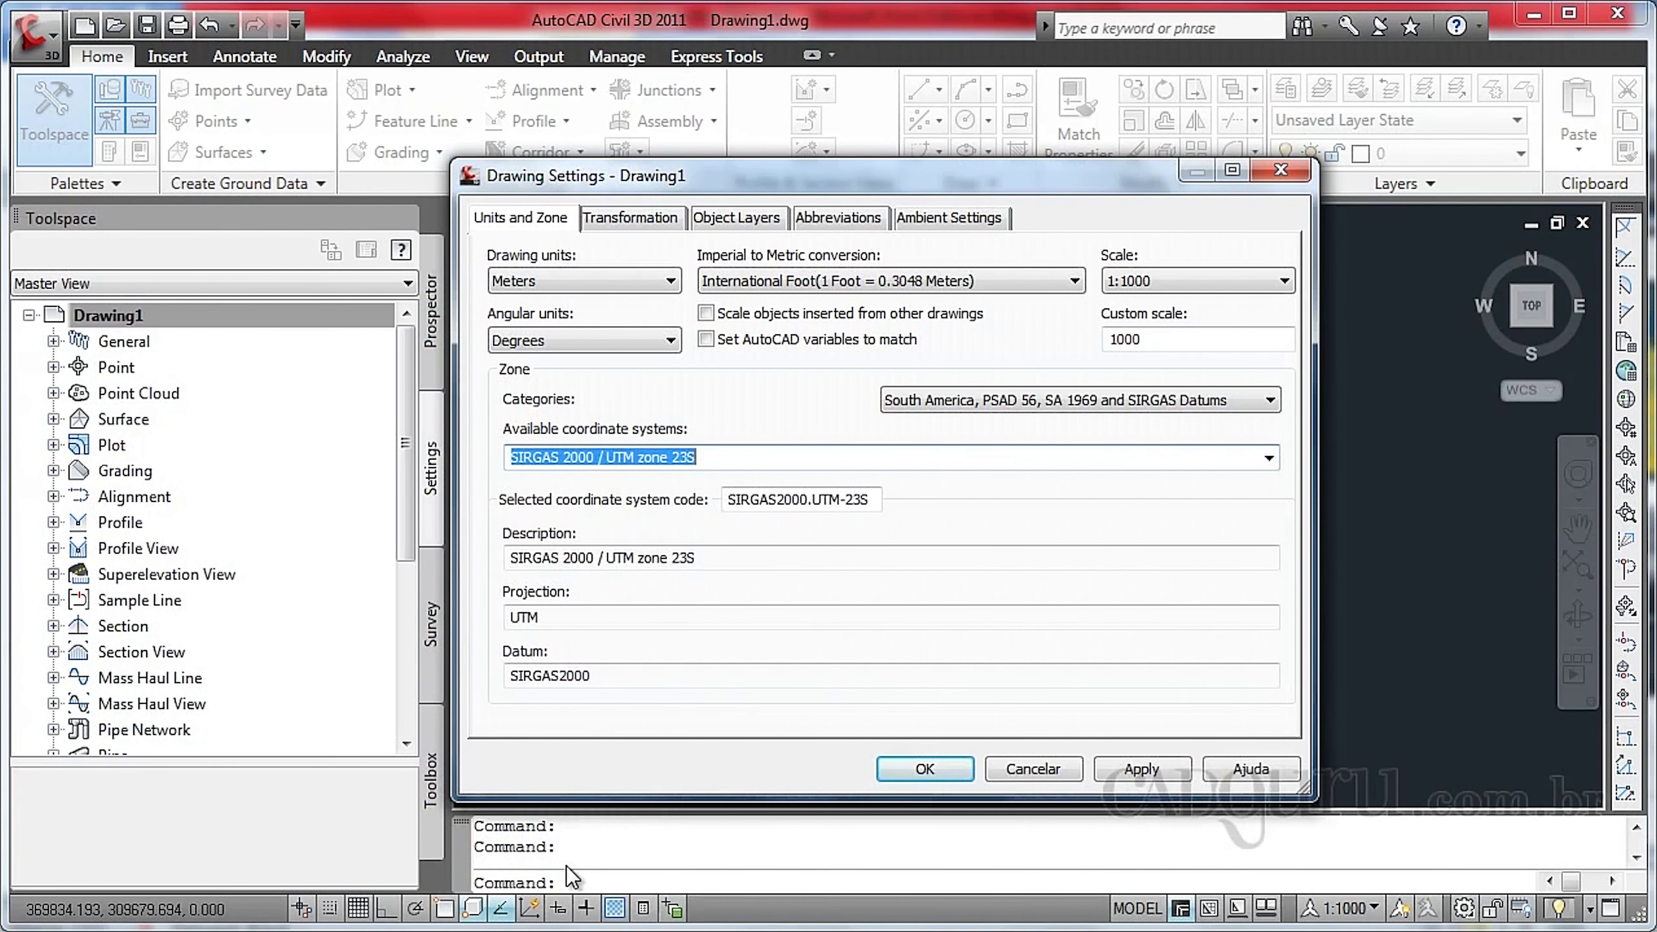
pyautogui.click(571, 877)
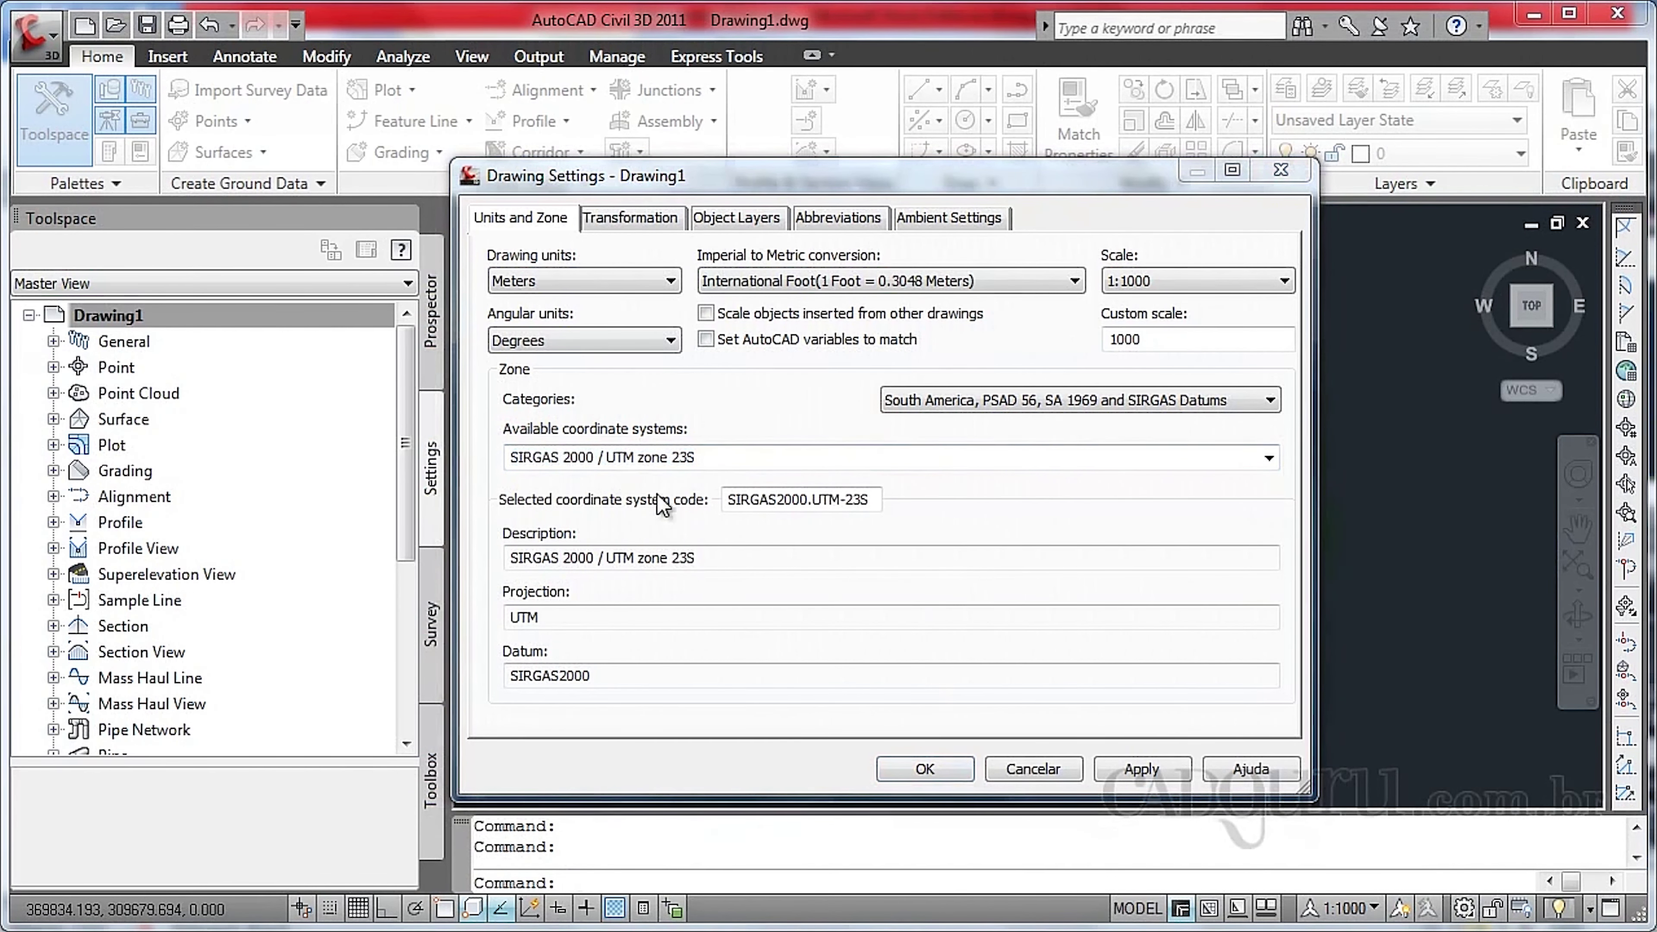